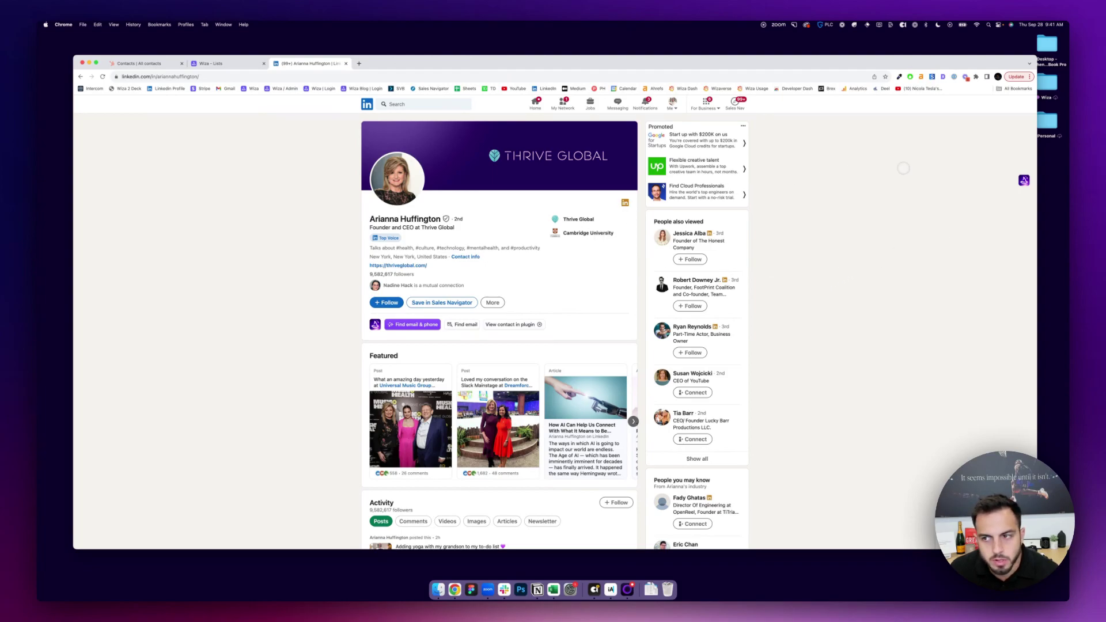
- Use Wiza's Find email & phone to reveal the profile's three emails and two phone numbers
click(1024, 180)
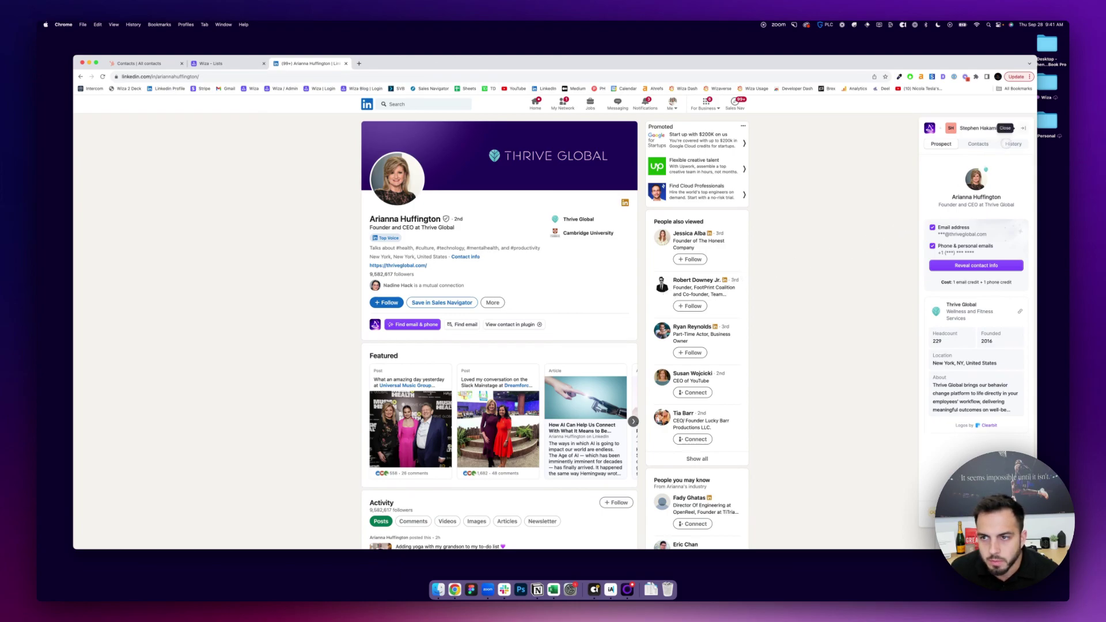
click(1023, 128)
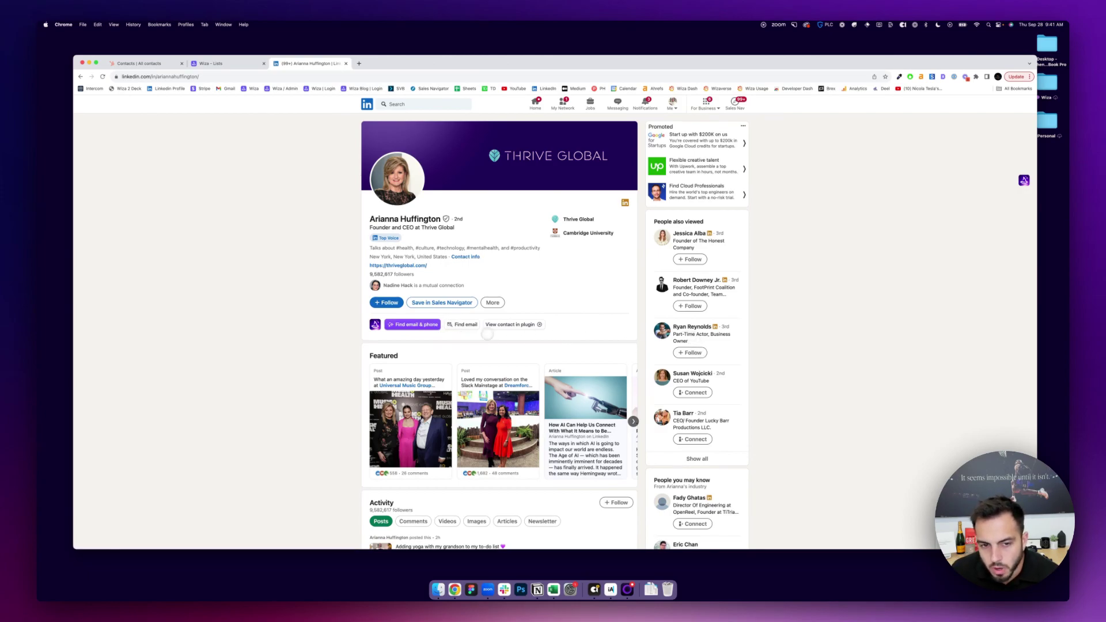
click(429, 325)
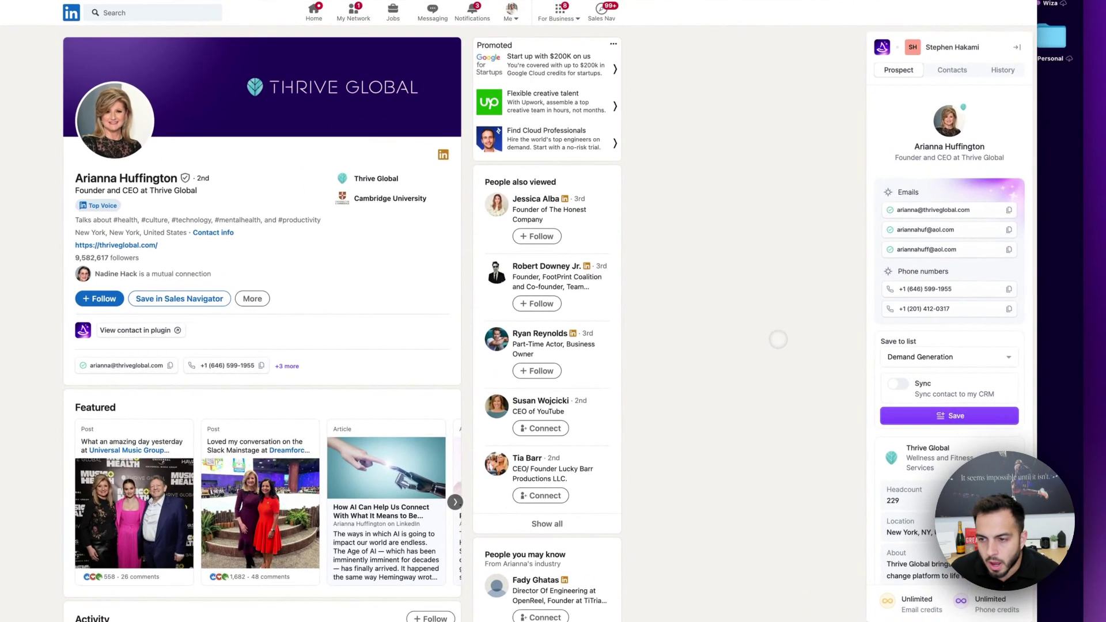
- Turn on CRM syncing and browse the Save to list choices, with Demand Generation selected
click(957, 343)
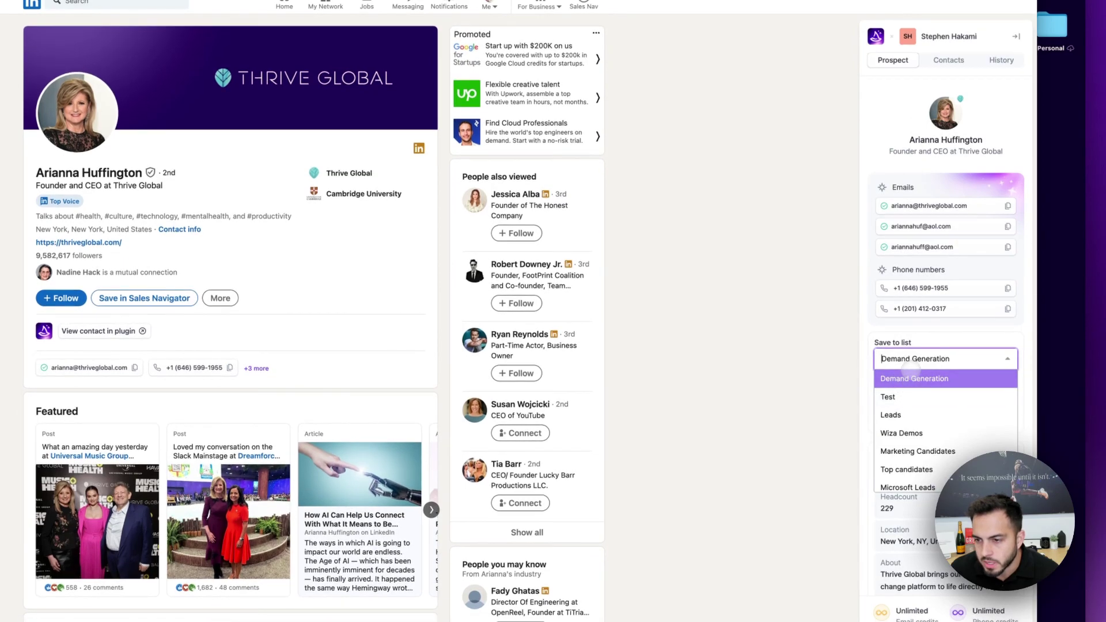
click(918, 358)
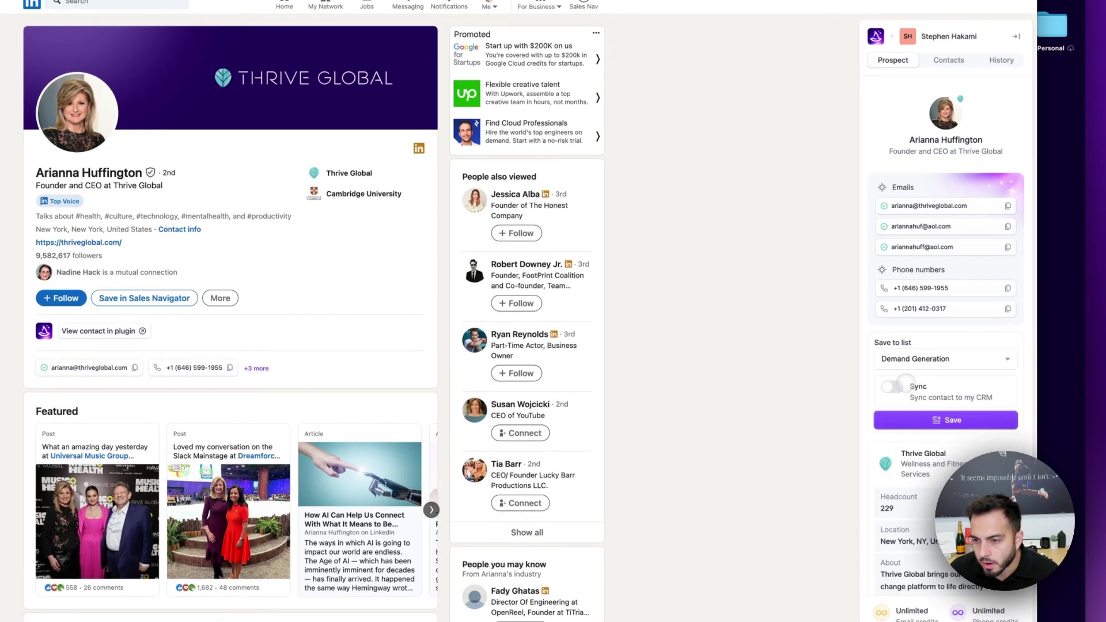
click(893, 389)
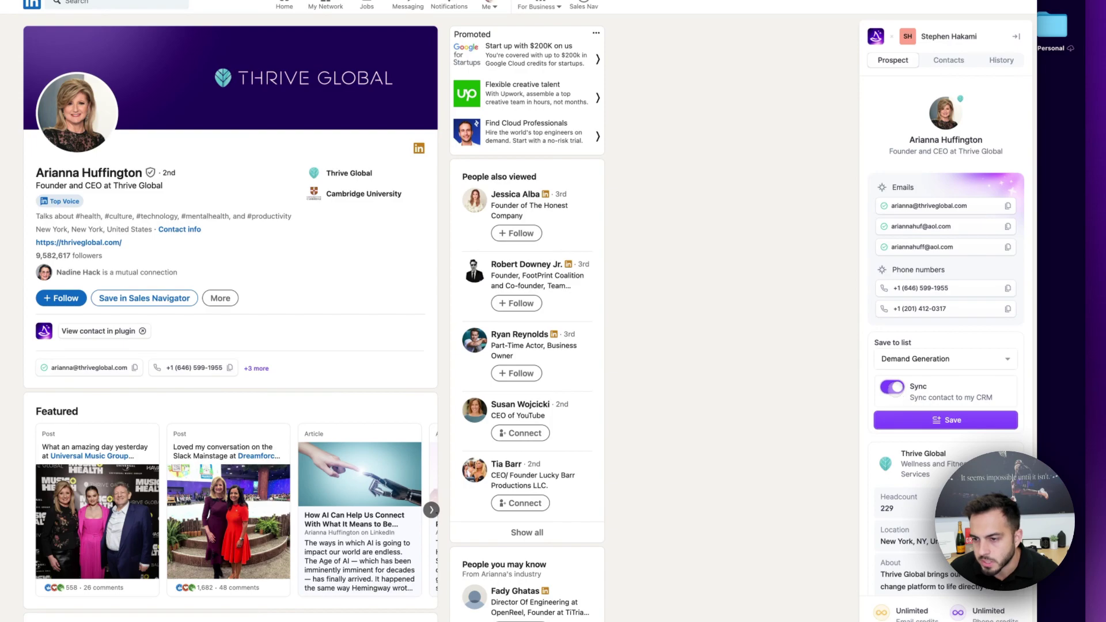
click(899, 359)
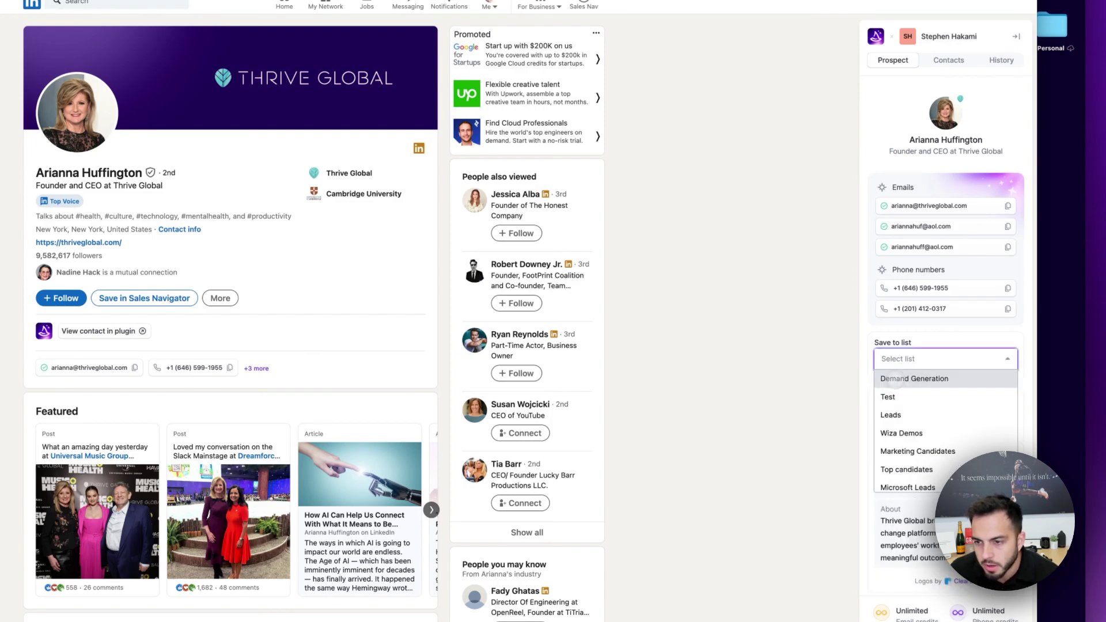
click(893, 379)
click(904, 362)
scroll(905, 403, down, 3)
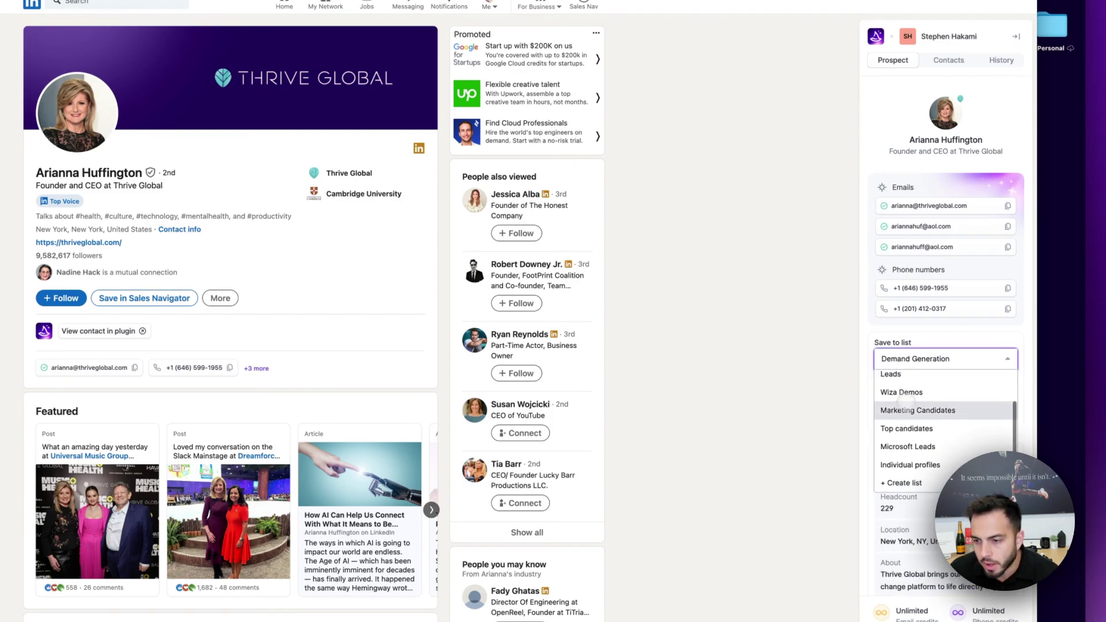
- Create a list named Hubspot in the CSV Upload test folder and save the contact to it
click(899, 469)
click(957, 134)
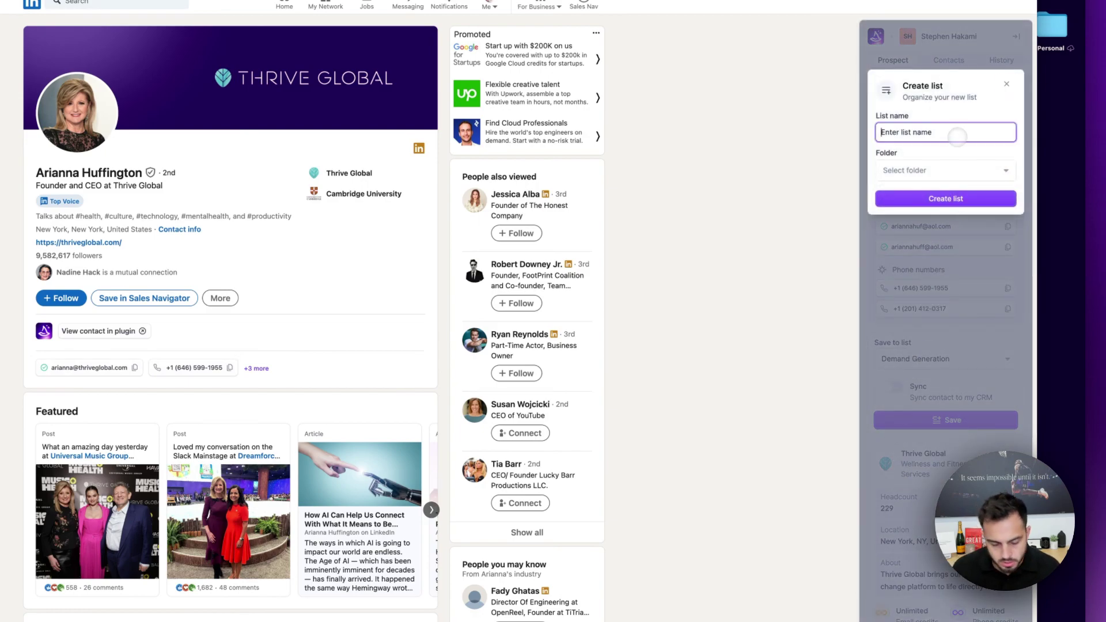
text(Hubspot)
click(954, 171)
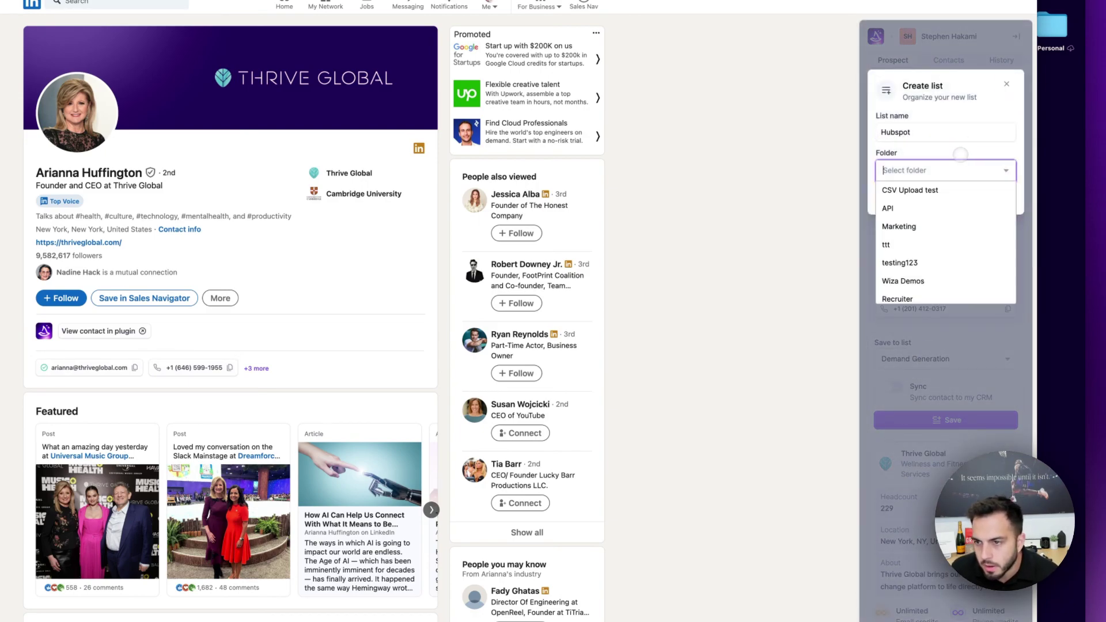
click(954, 187)
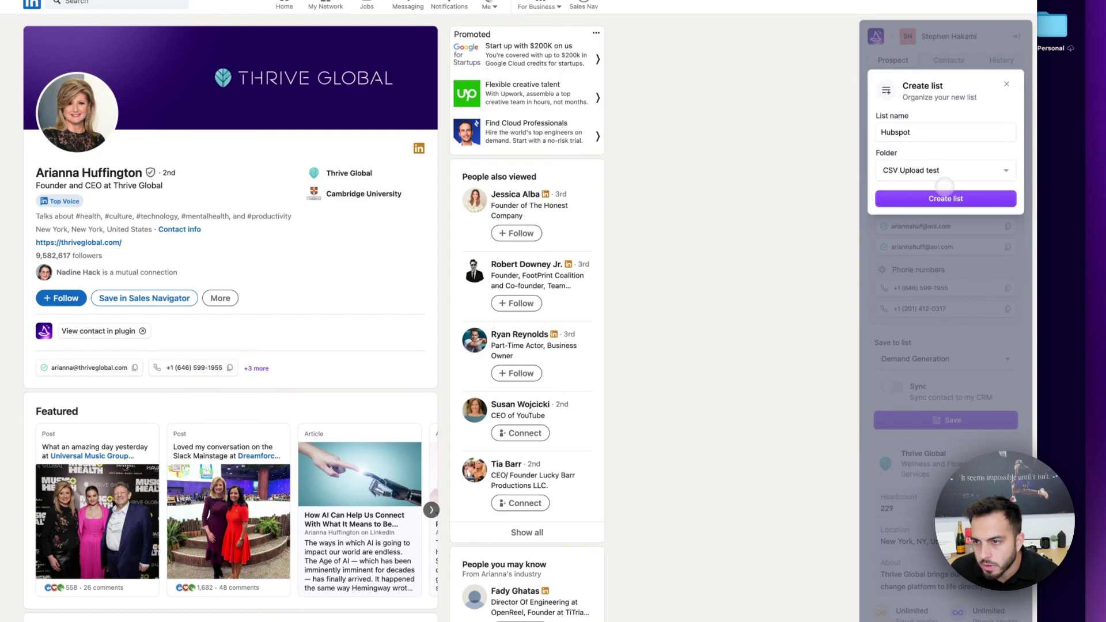
click(945, 198)
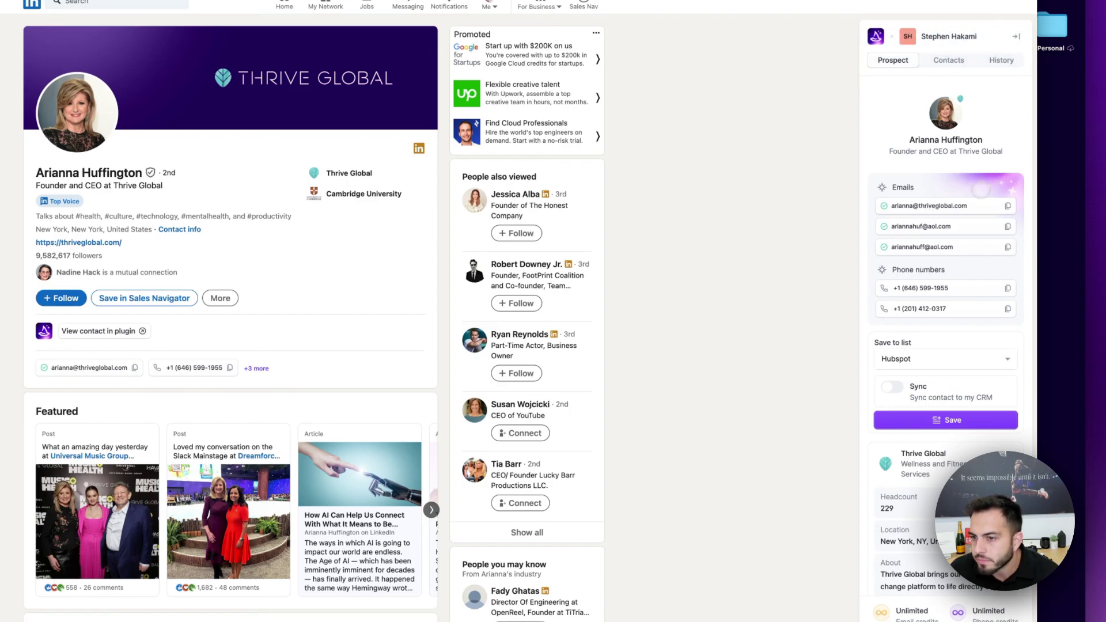
click(945, 420)
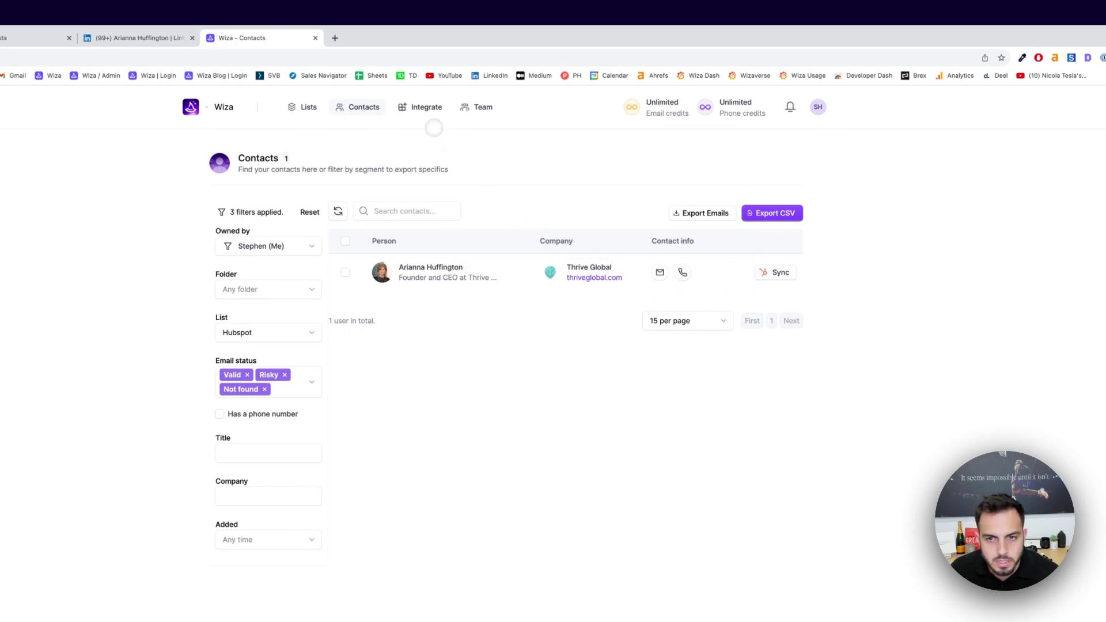
- Review the HubSpot integration's Company, Settings and Contact field mappings under Integrate
click(426, 107)
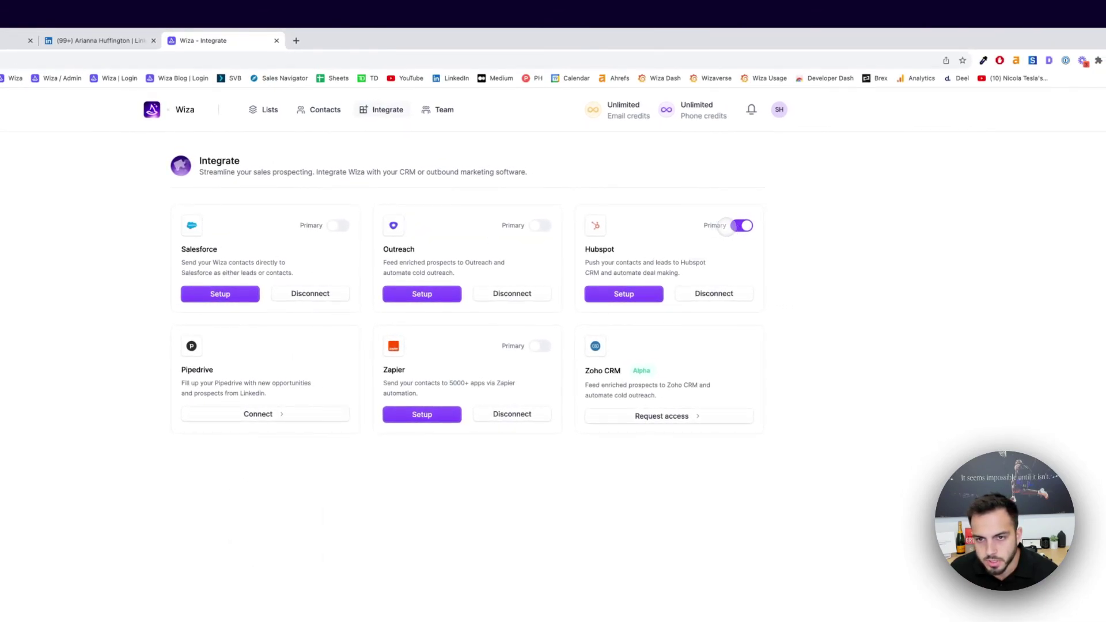
click(620, 294)
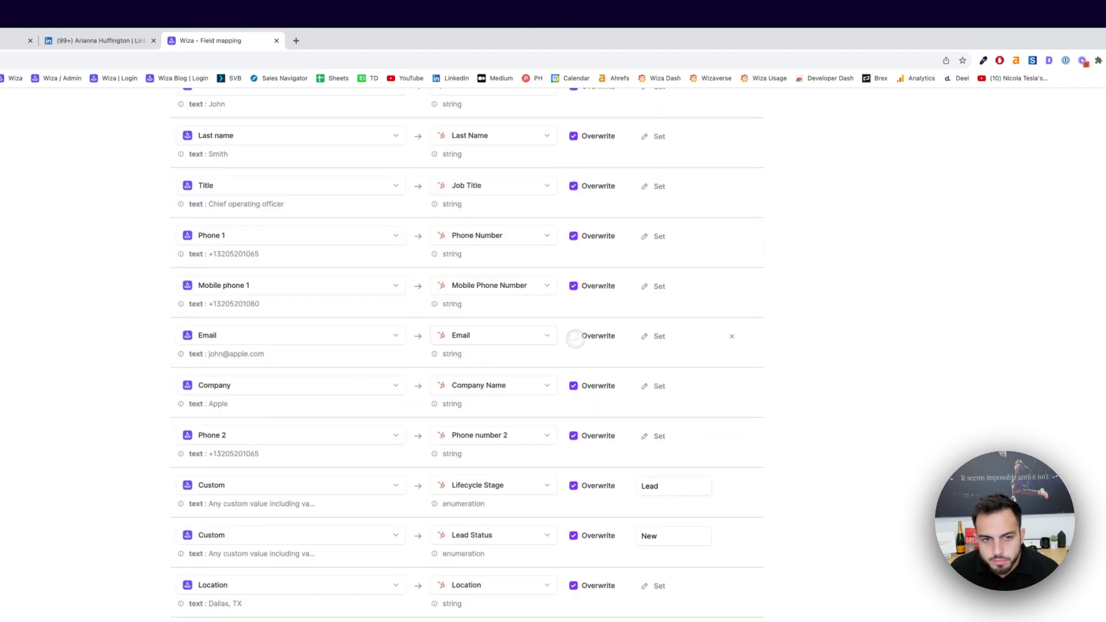
scroll(471, 364, up, 5)
scroll(370, 353, down, 5)
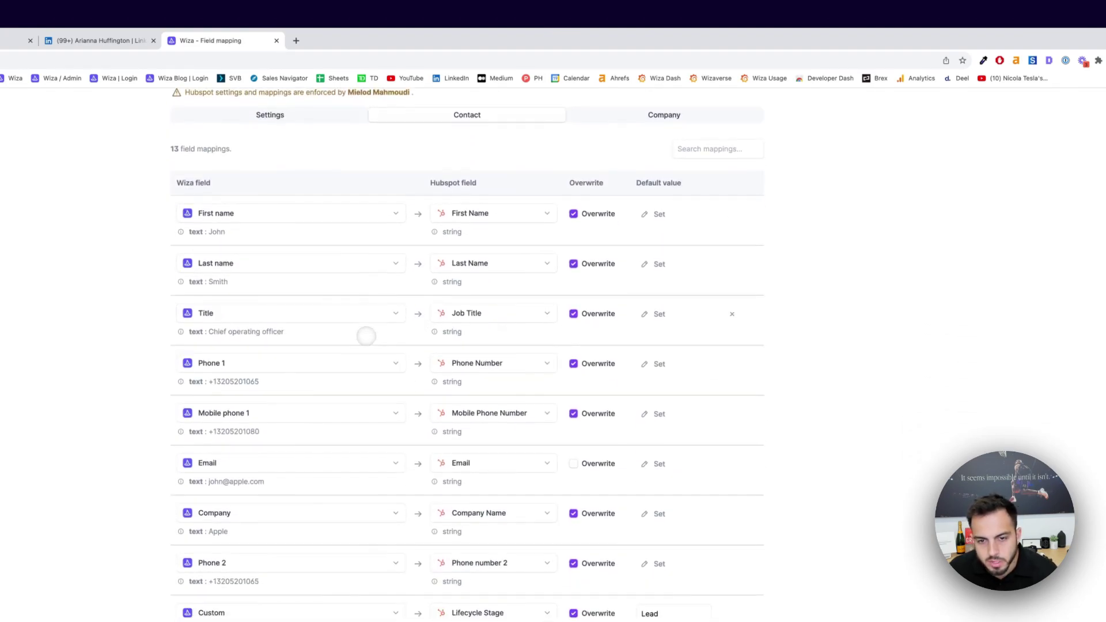
scroll(382, 321, down, 3)
scroll(548, 375, up, 5)
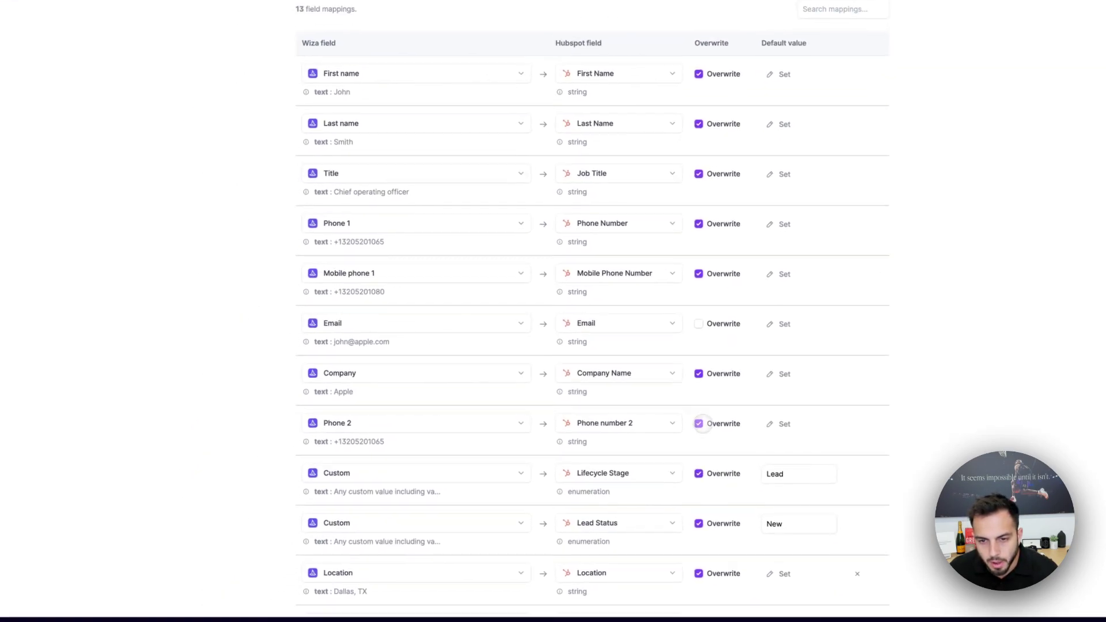
scroll(516, 408, up, 4)
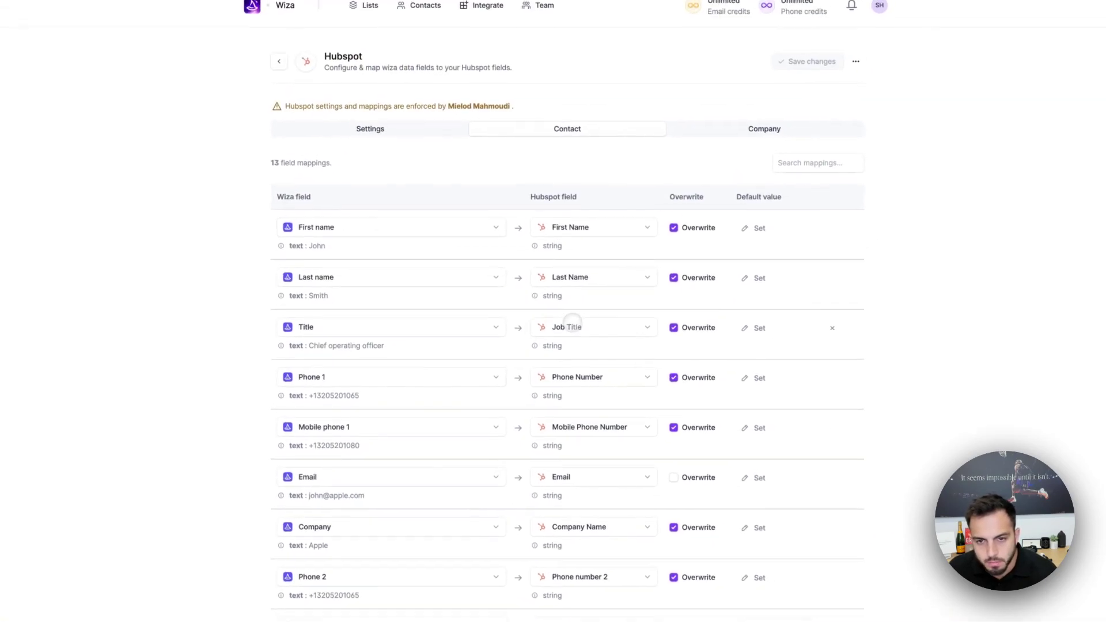
click(720, 145)
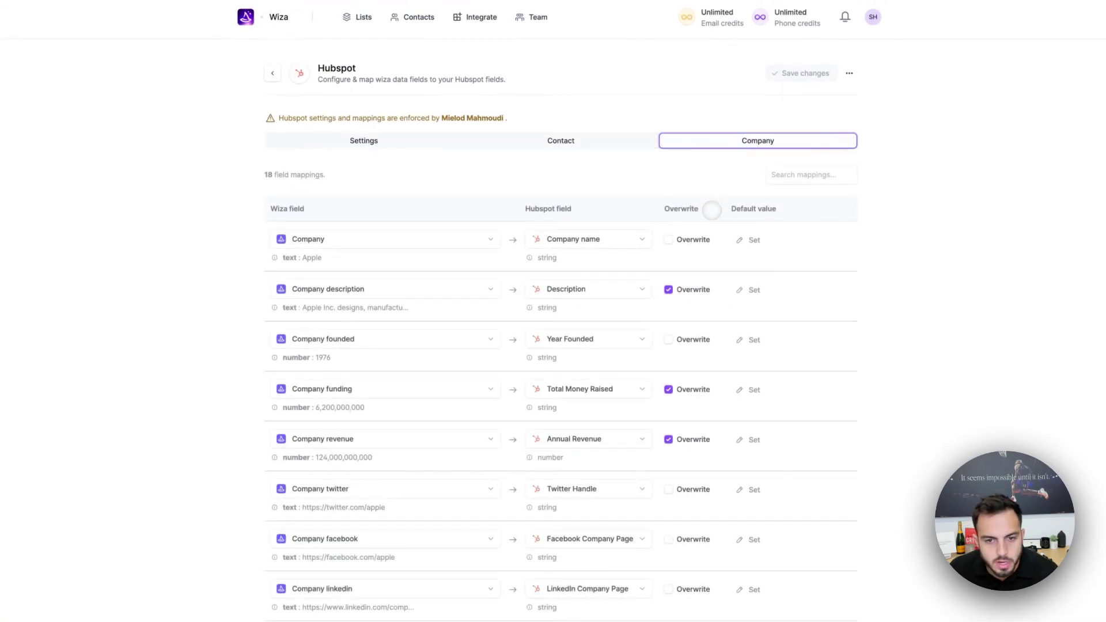
click(432, 144)
click(490, 146)
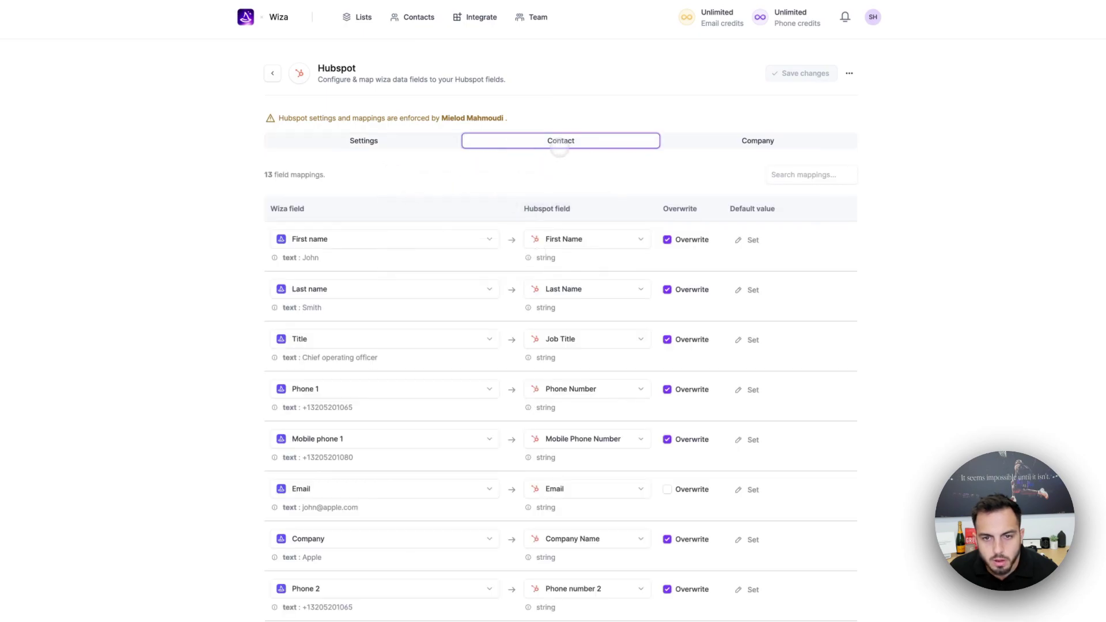
click(678, 144)
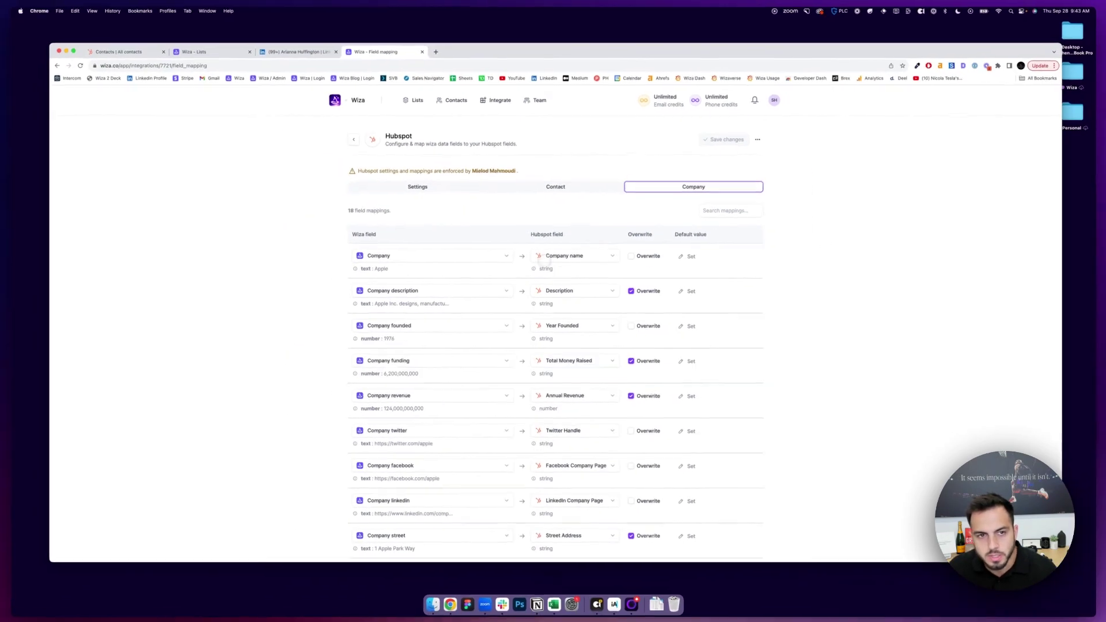
- Download all Hubspot list contacts as CSV and open the file in Excel
click(418, 100)
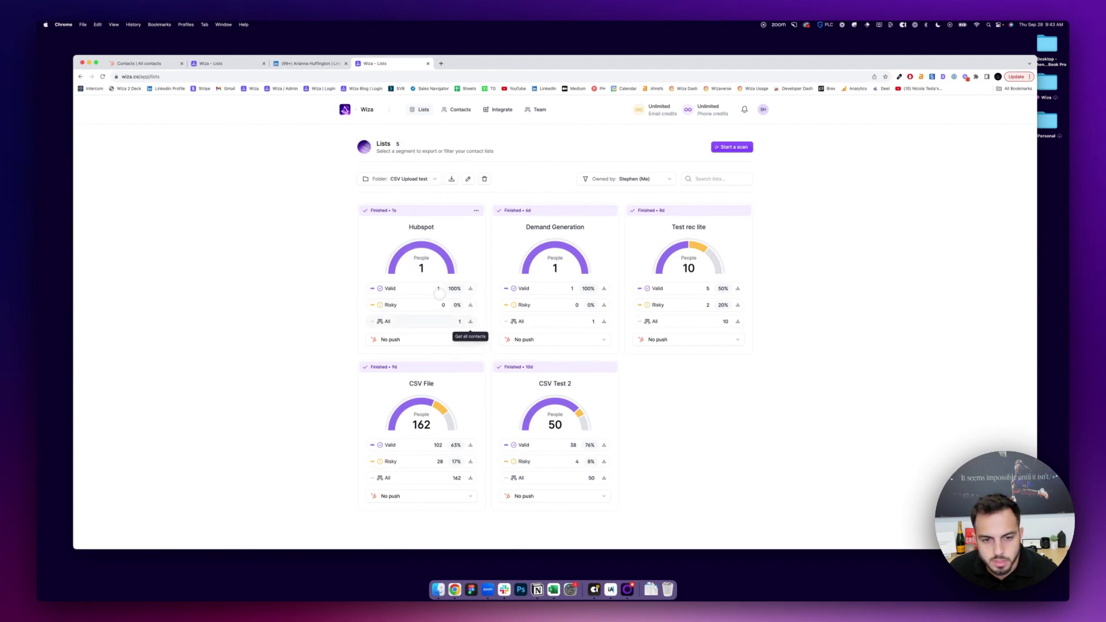
click(471, 321)
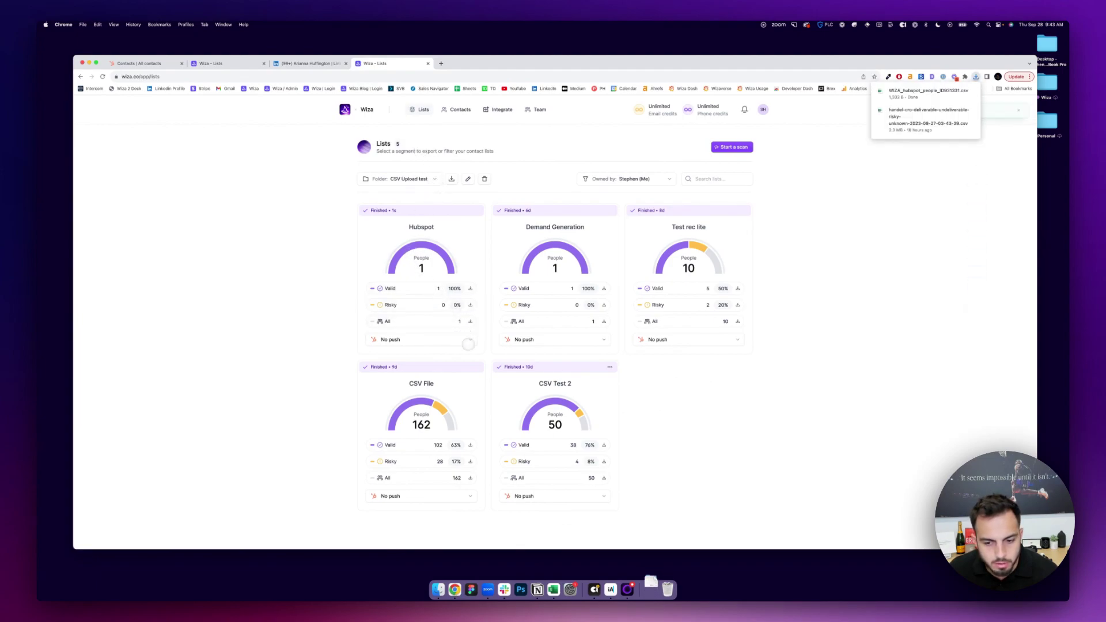
click(651, 589)
click(651, 567)
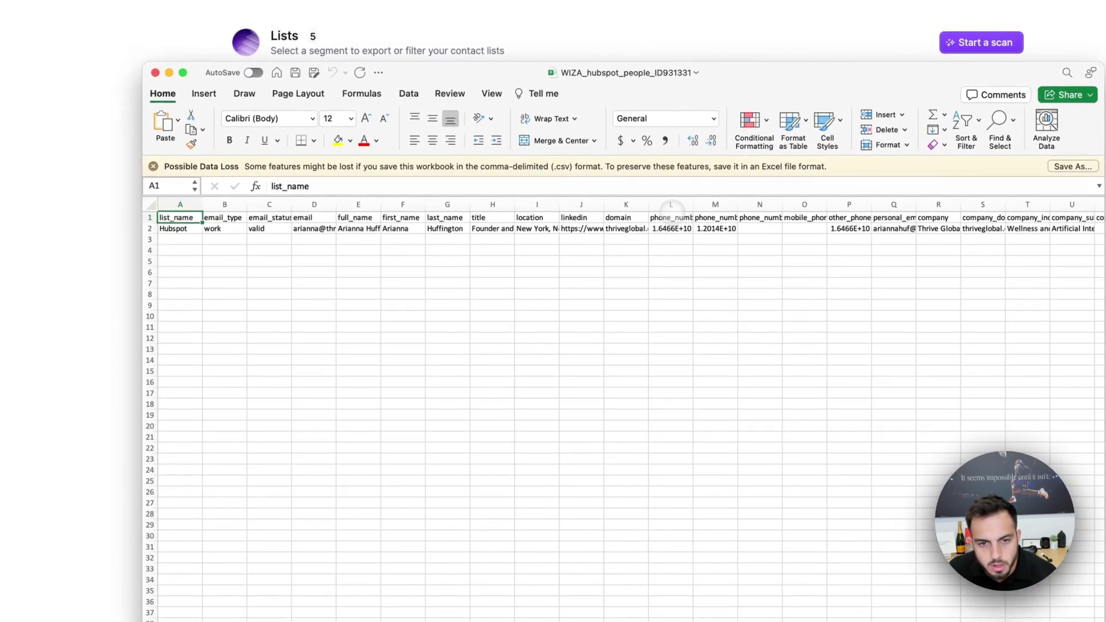
- Inspect the contact's company industry, size, employee range and founded year in row 2
scroll(636, 286, right, 5)
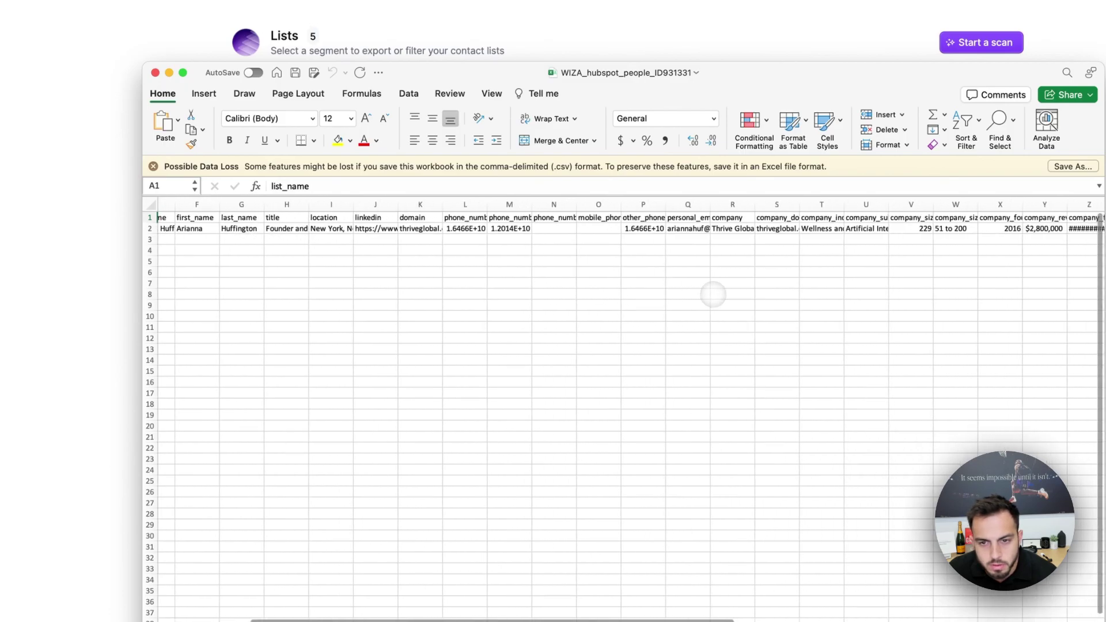
scroll(713, 295, right, 3)
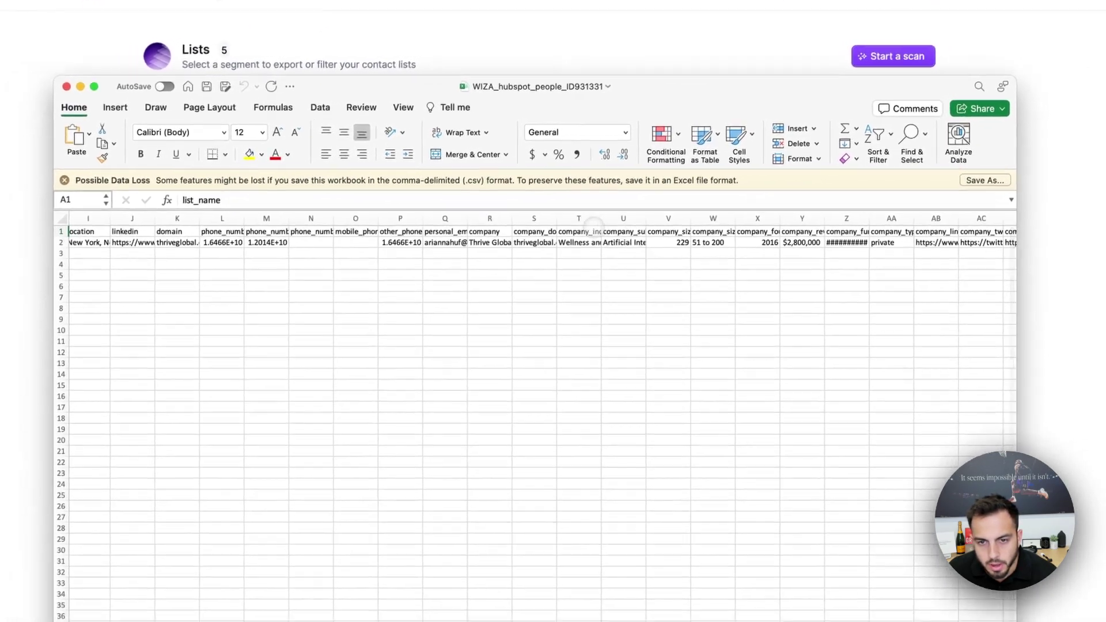
click(594, 231)
click(588, 246)
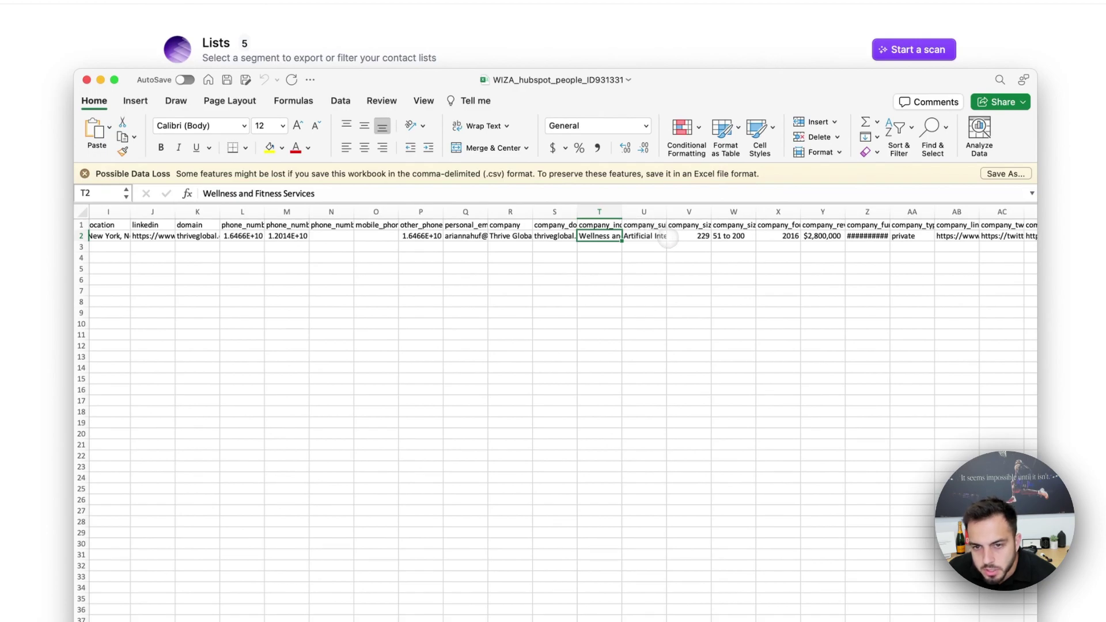
scroll(669, 239, right, 3)
click(666, 238)
click(628, 237)
click(647, 238)
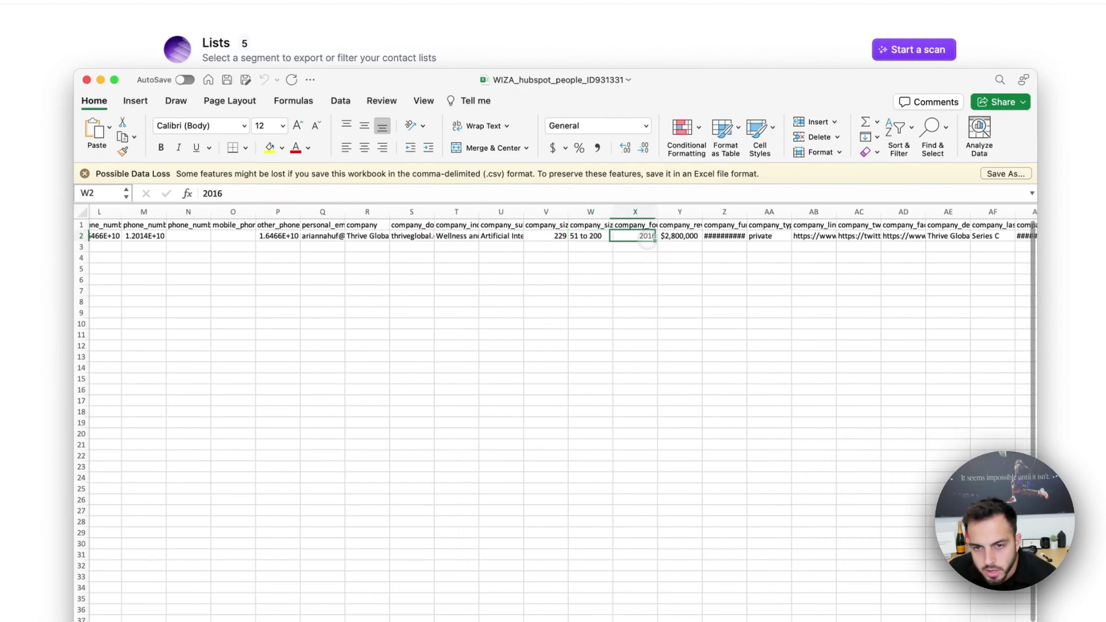
- Autofit funding columns Z and AG and check the LinkedIn URL, last funding date, street and city
double_click(747, 211)
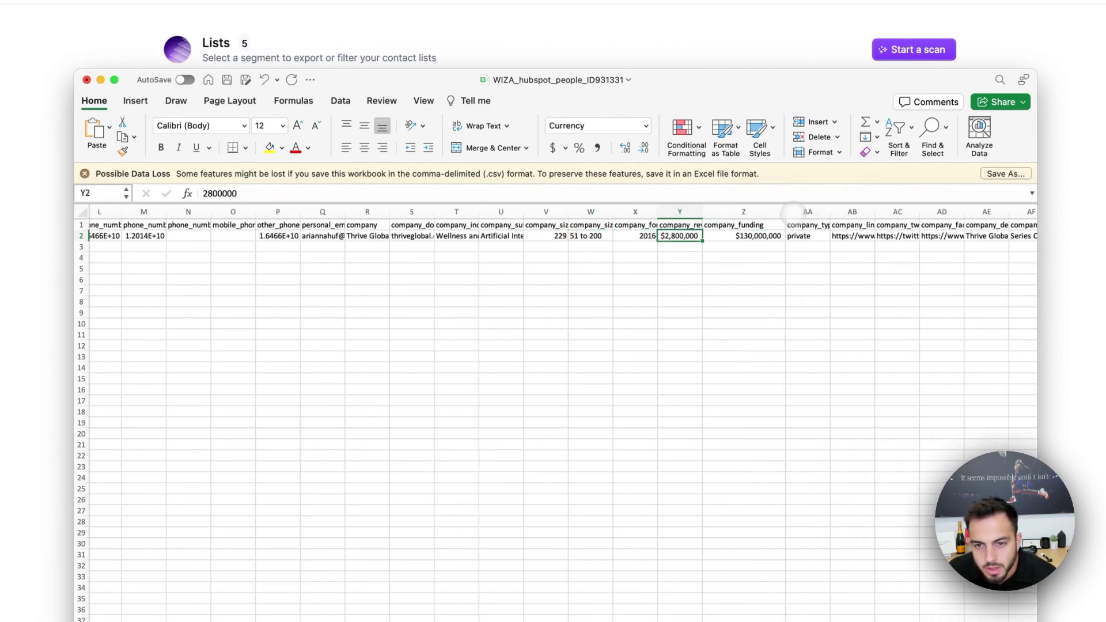
scroll(785, 263, right, 5)
click(521, 236)
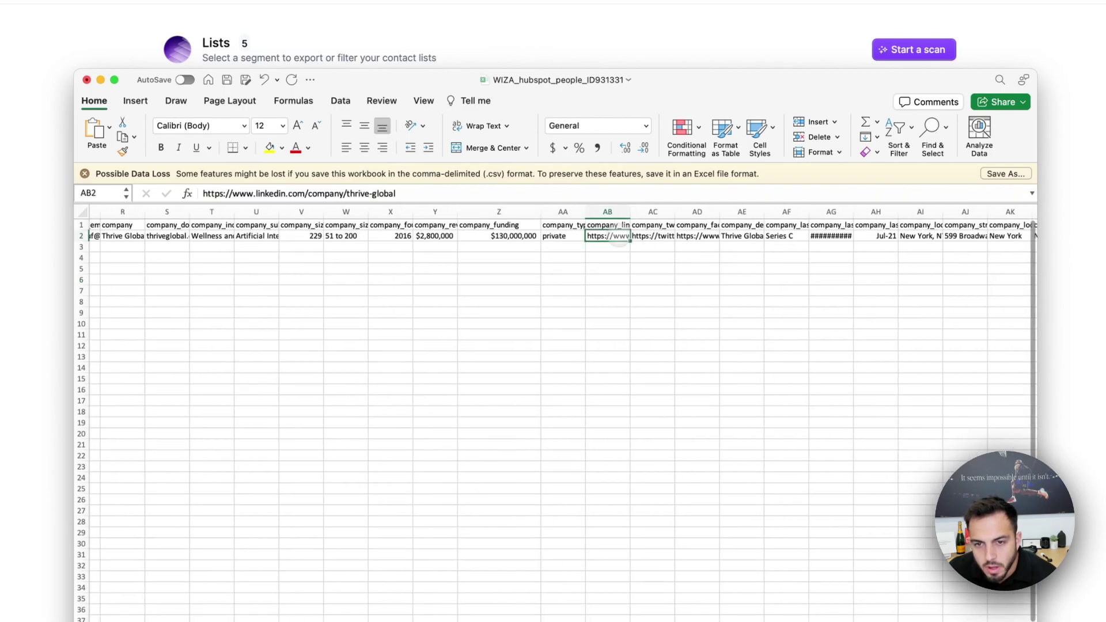
scroll(621, 244, right, 1)
double_click(729, 212)
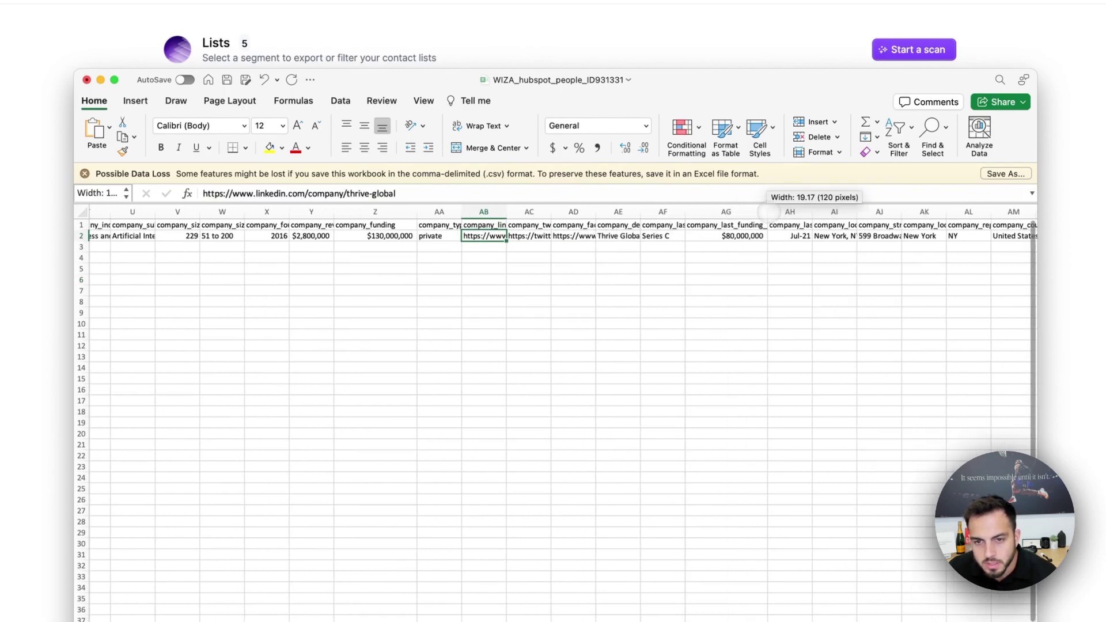
scroll(743, 245, right, 3)
click(652, 236)
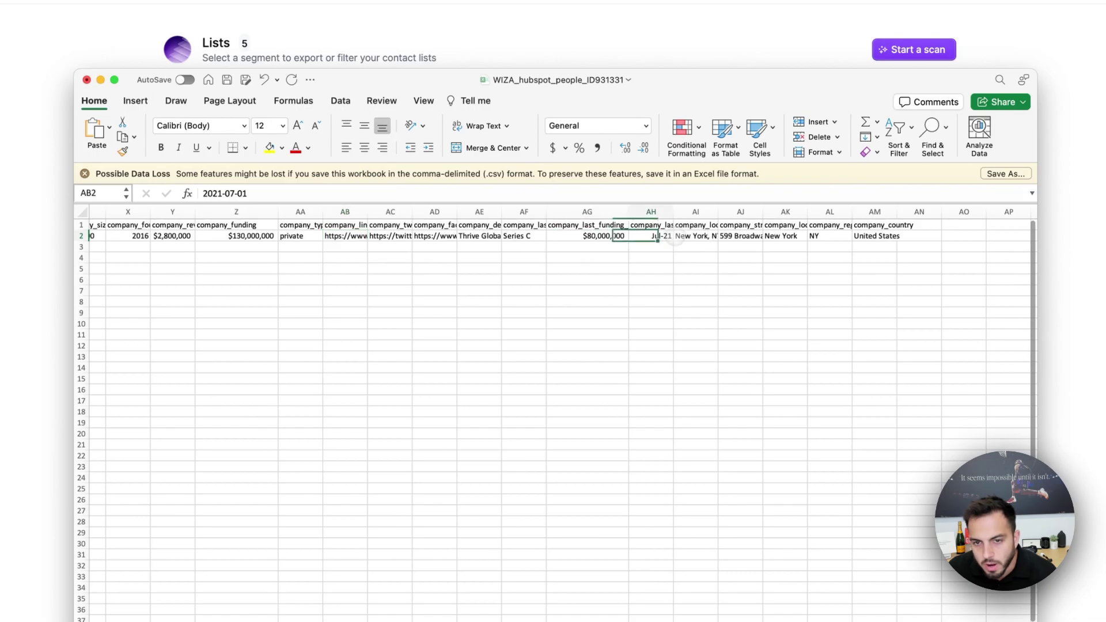
click(741, 236)
click(785, 237)
scroll(593, 260, left, 10)
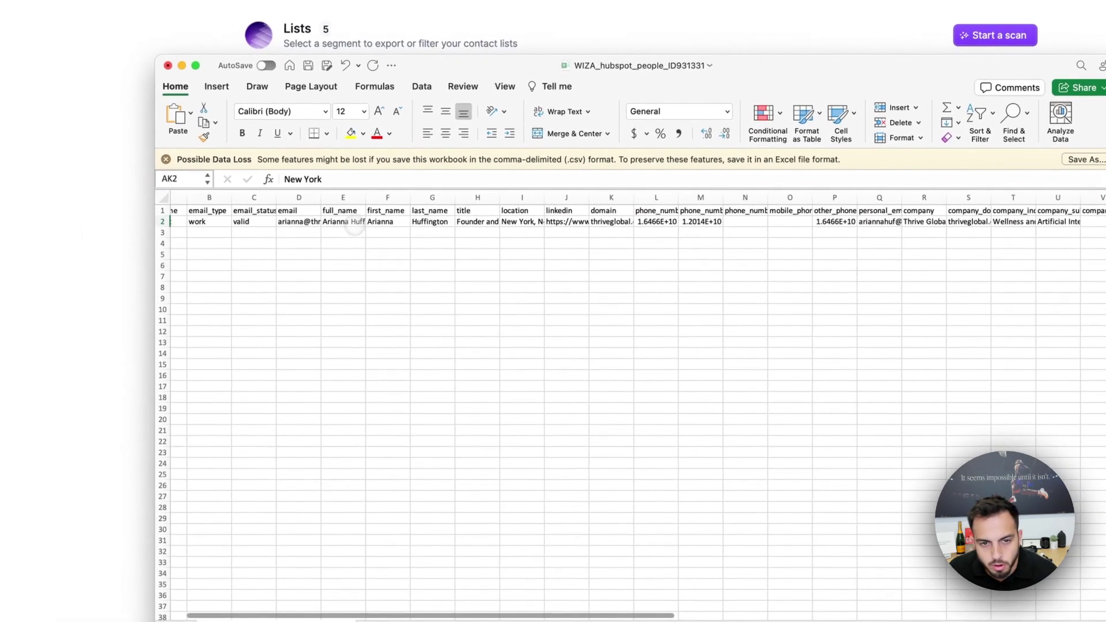
- Select the contact's row 2 details, then return to Chrome's Wiza Lists tab
drag(291, 236, 472, 227)
click(700, 223)
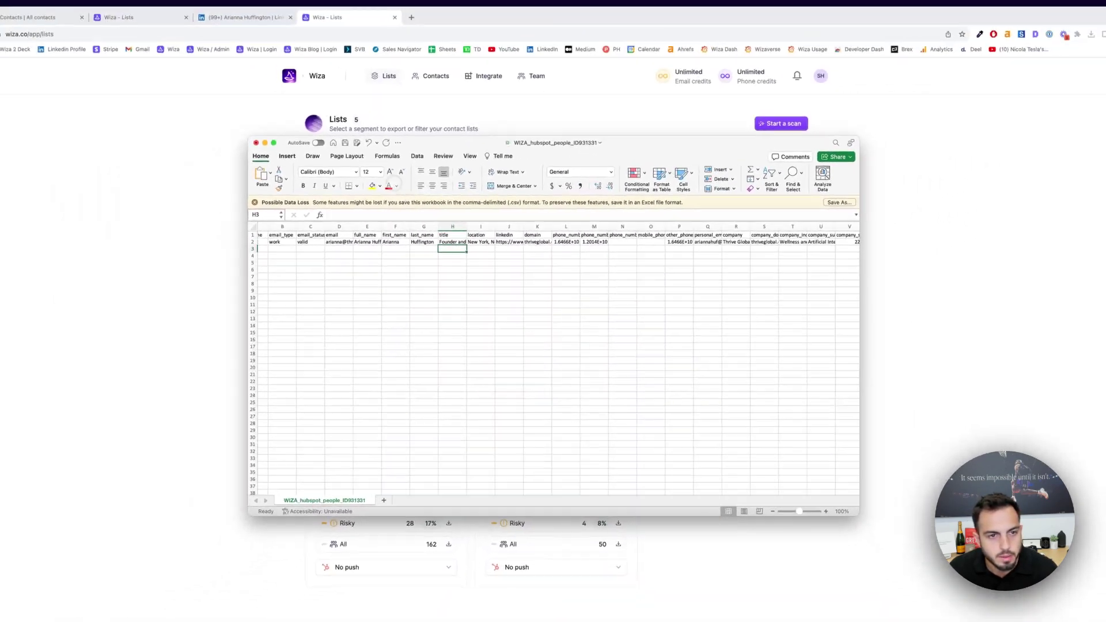
key(super+Tab)
key(ctrl+shift+Tab)
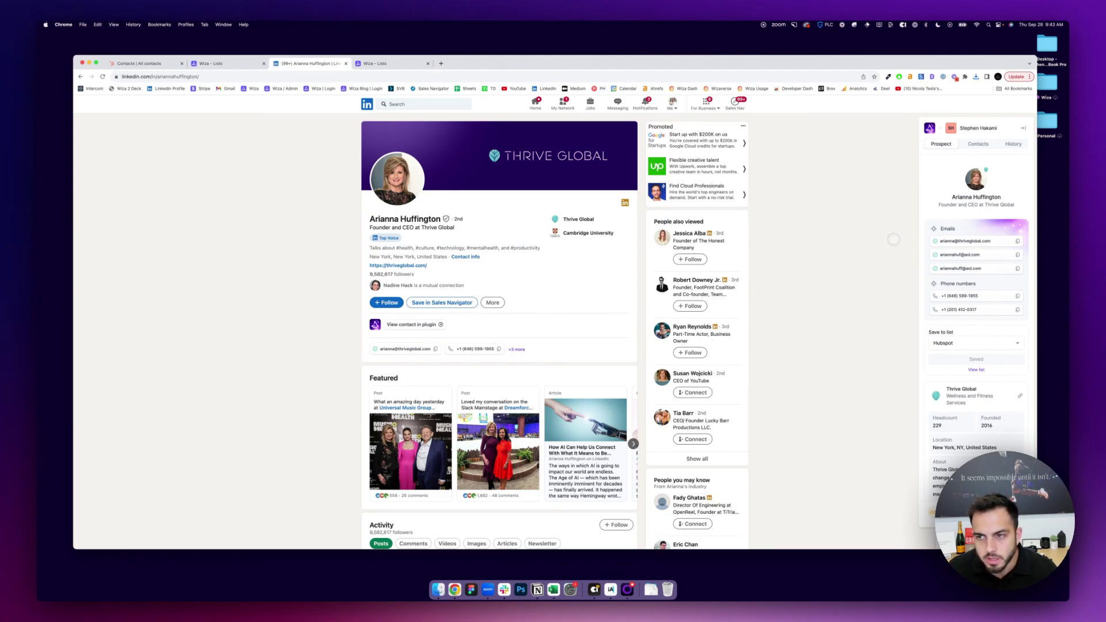
key(ctrl+Tab)
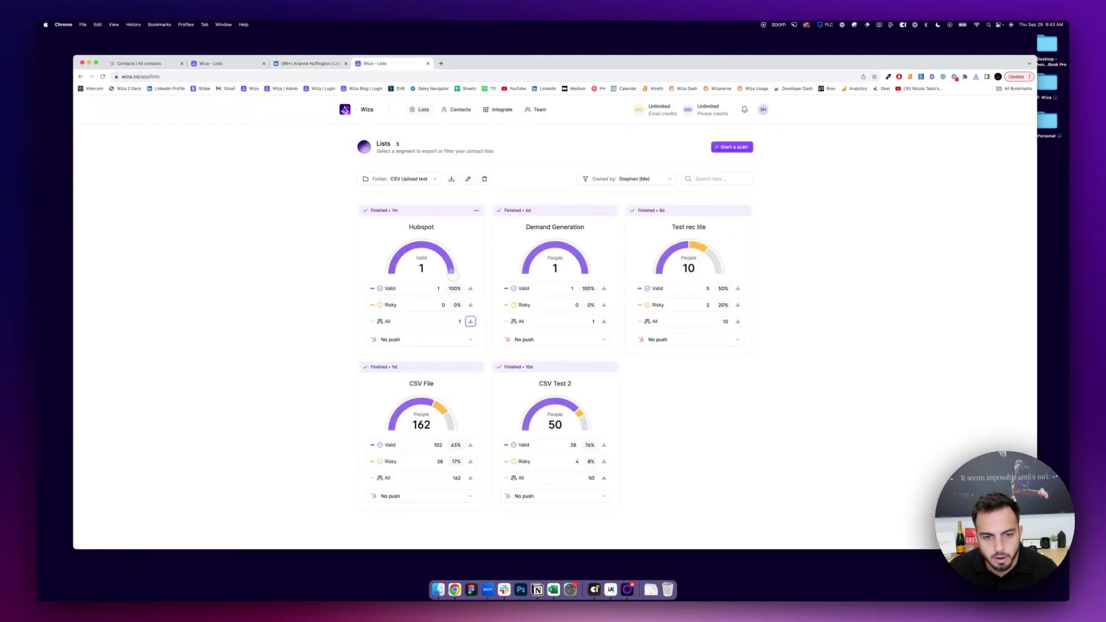
- Pick an export option for the Hubspot list's contacts and sync the contact to HubSpot
click(471, 322)
click(420, 352)
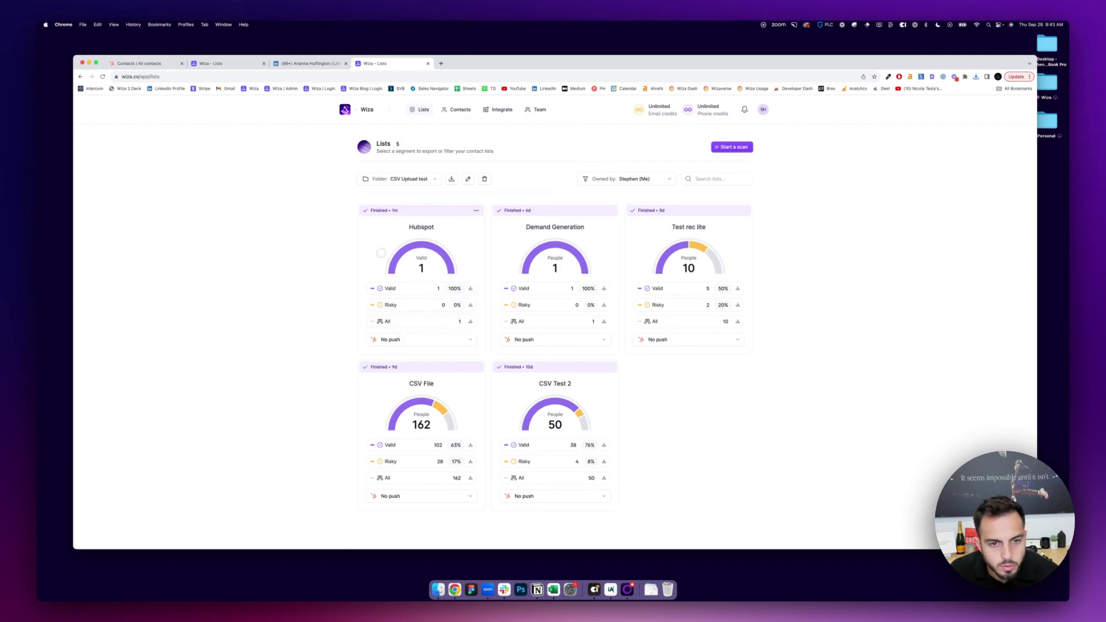
click(733, 220)
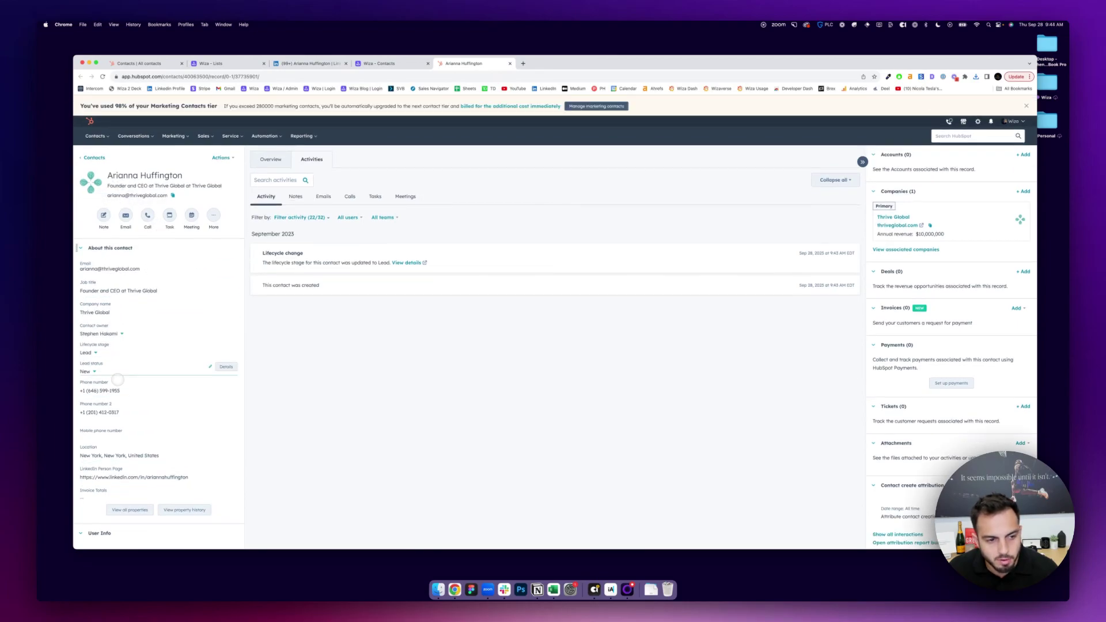
- Scroll through the HubSpot About this contact panel, showing Lead stage, status New, New York
scroll(110, 382, down, 1)
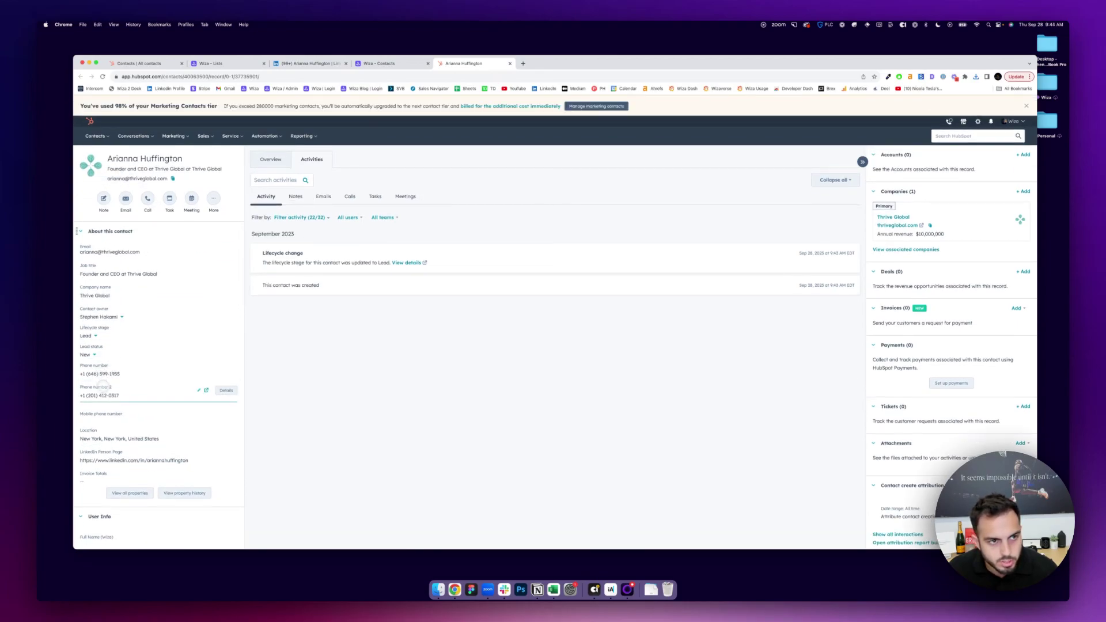
scroll(115, 388, down, 3)
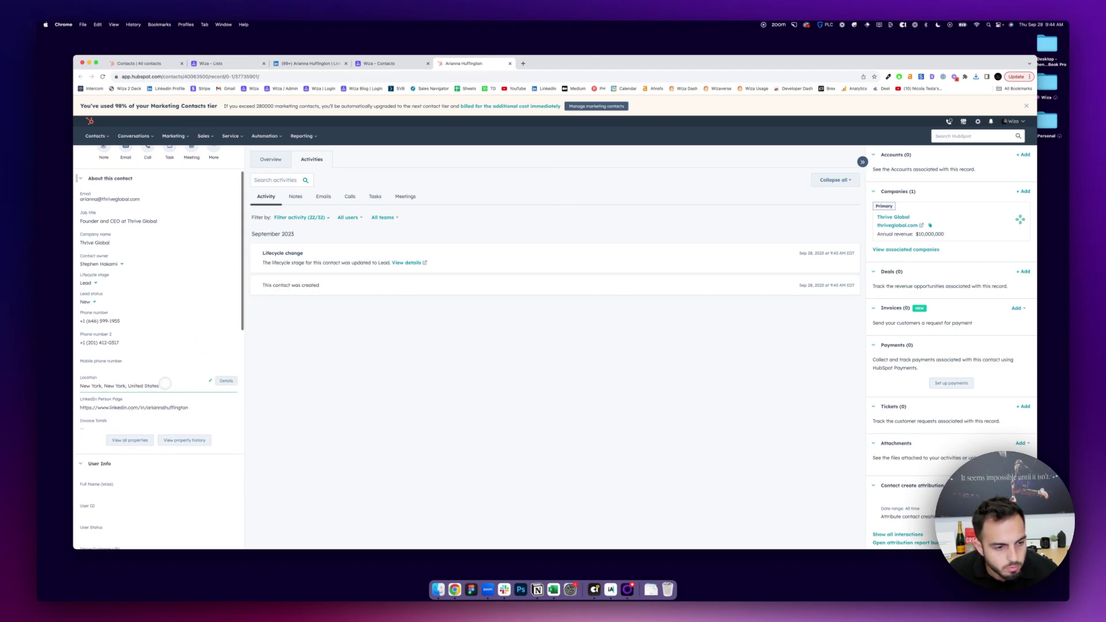
scroll(135, 380, down, 5)
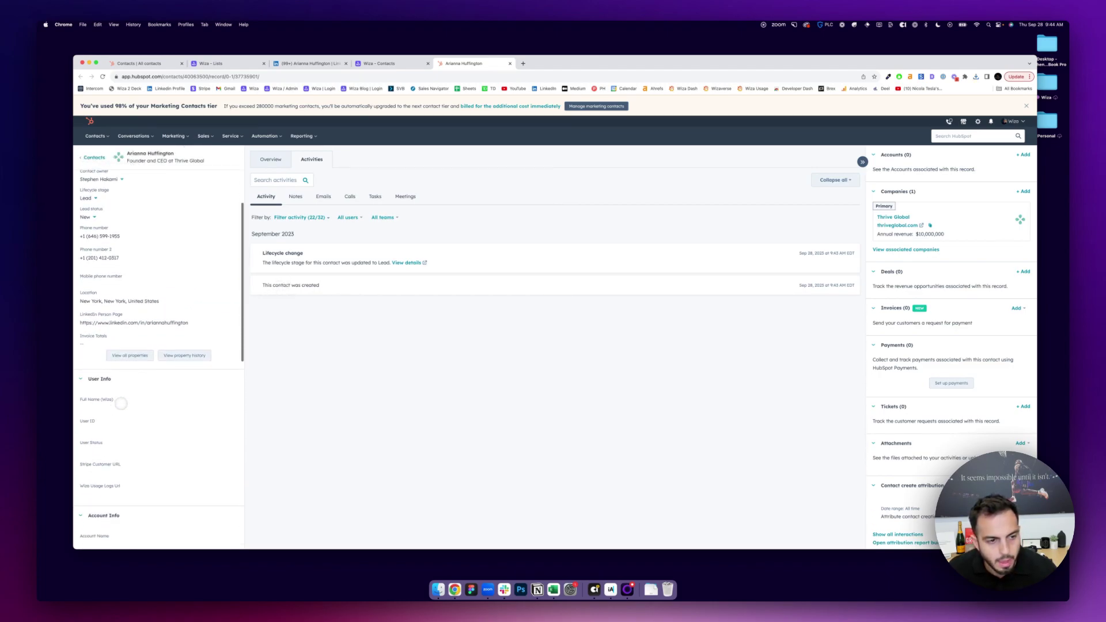
scroll(148, 368, up, 8)
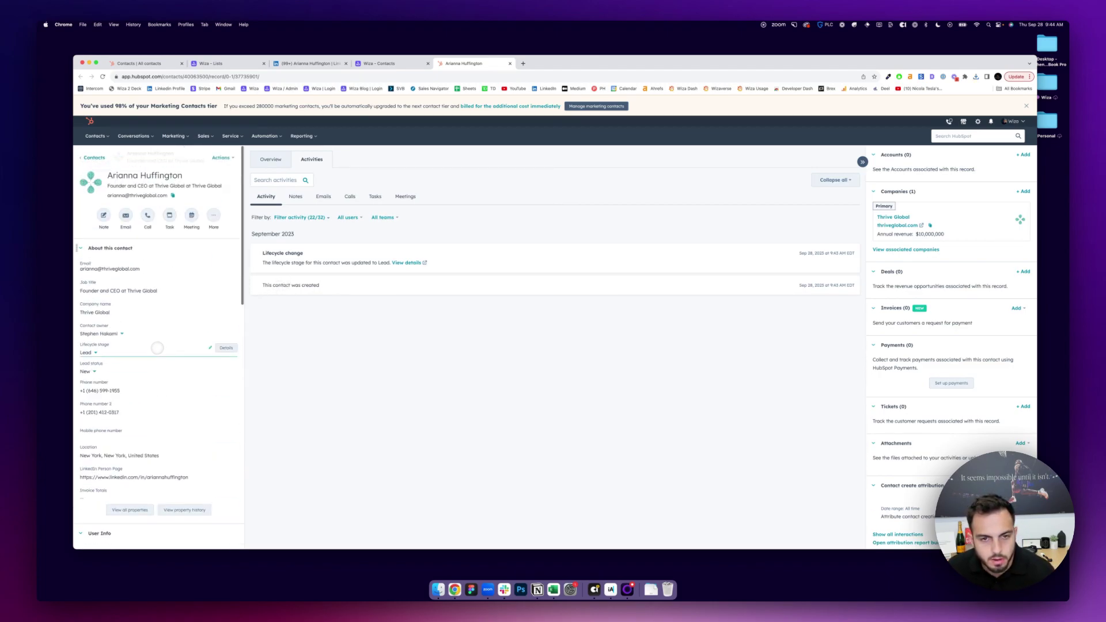
scroll(406, 321, up, 2)
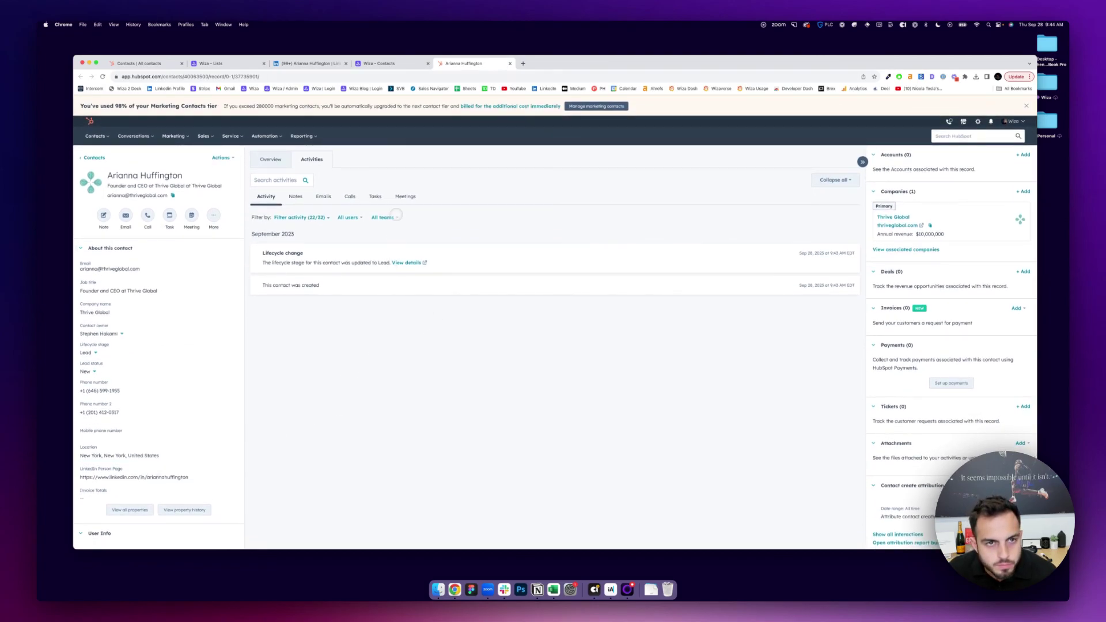
- Refresh the Hubspot list's scan on Wiza's Lists page, then return to the LinkedIn profile
click(322, 64)
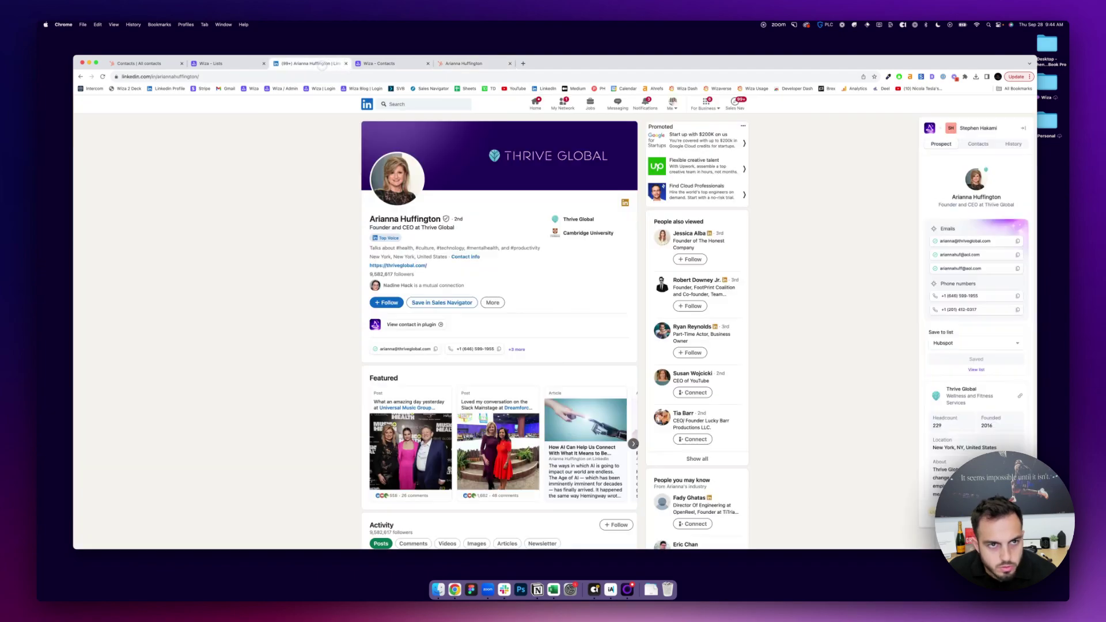
click(368, 64)
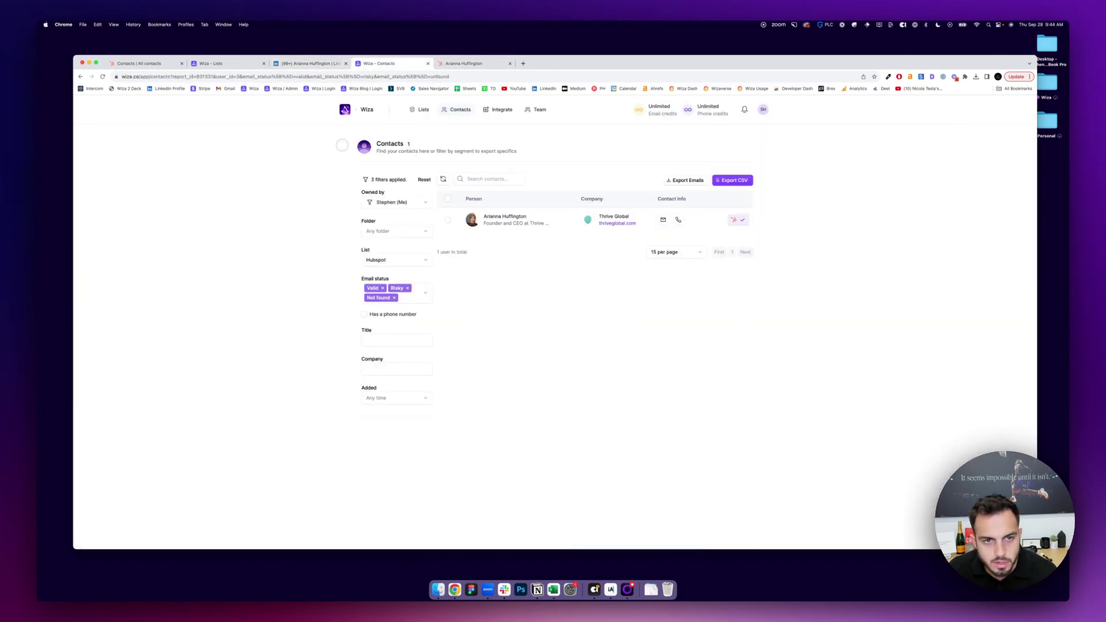
click(343, 145)
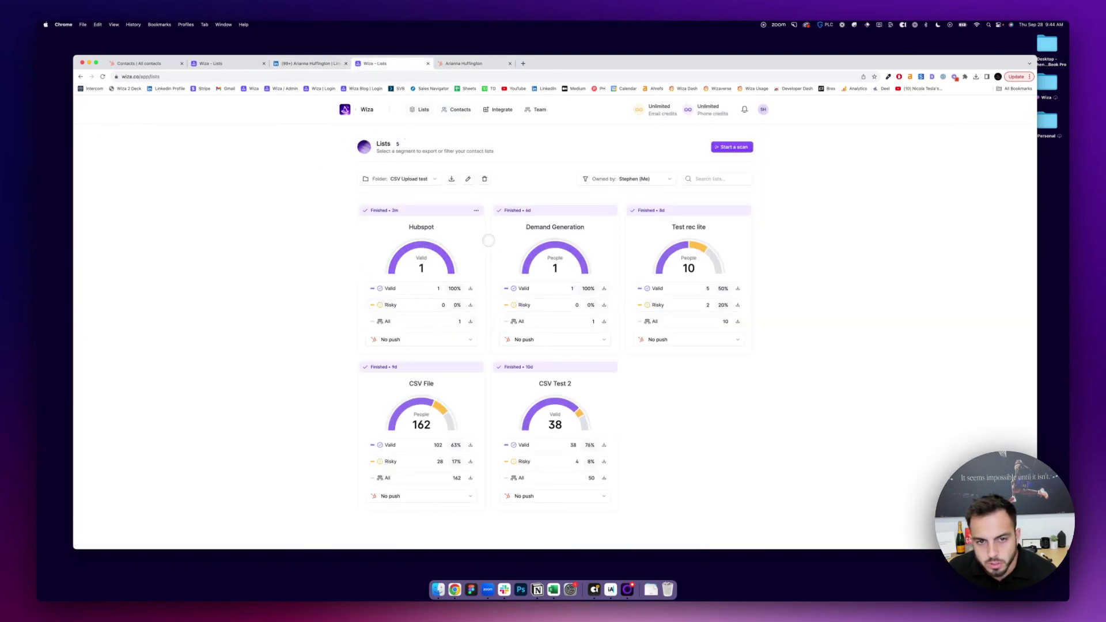
click(476, 210)
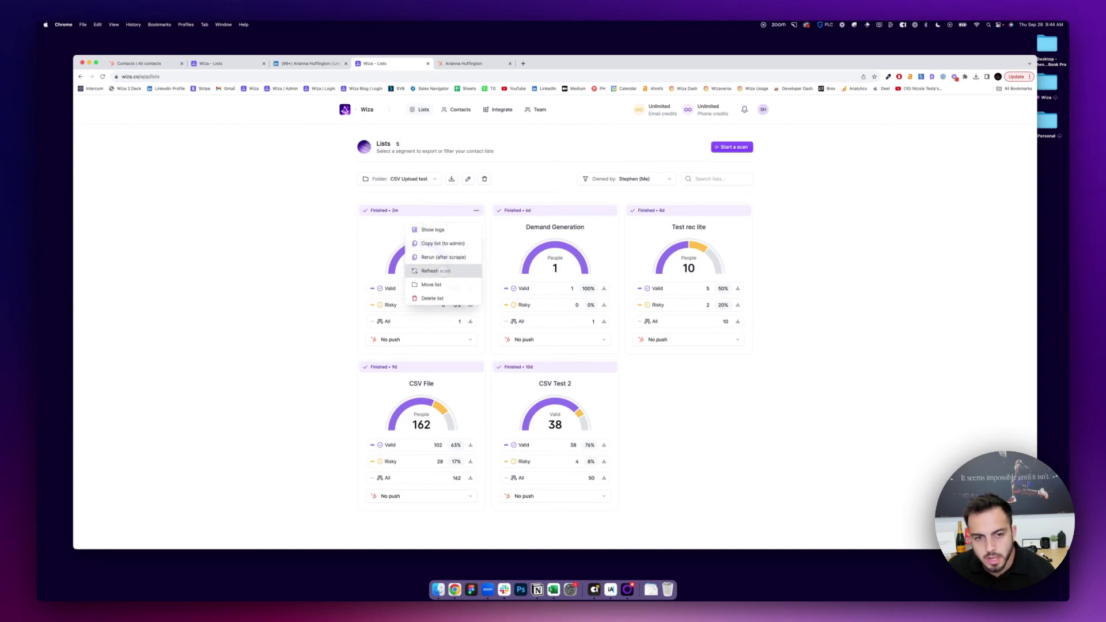
click(438, 271)
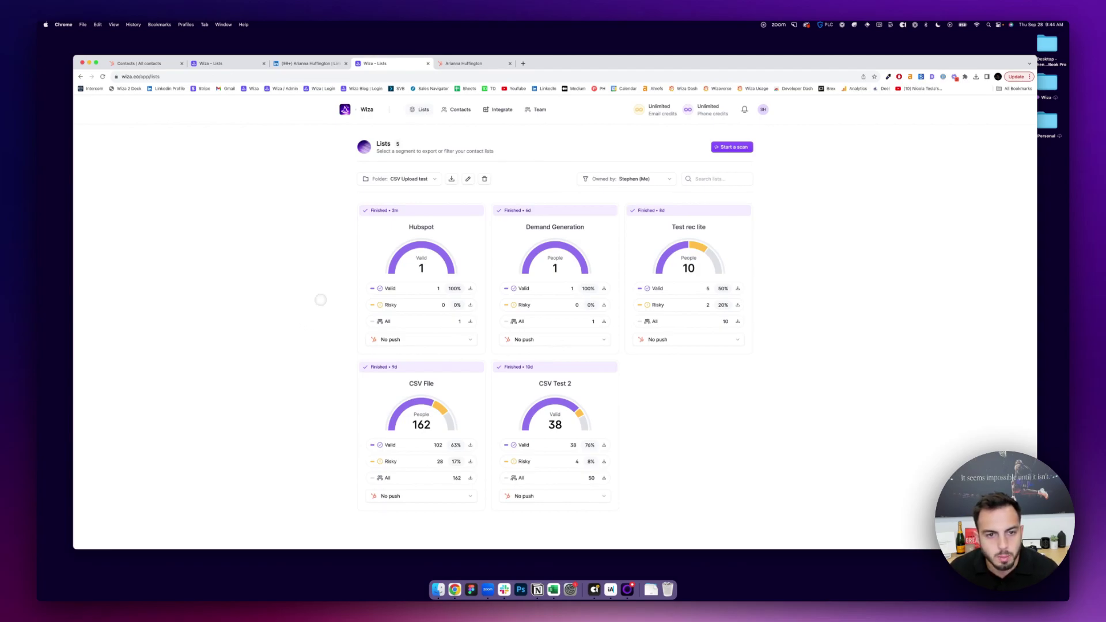
key(ctrl+shift+Tab)
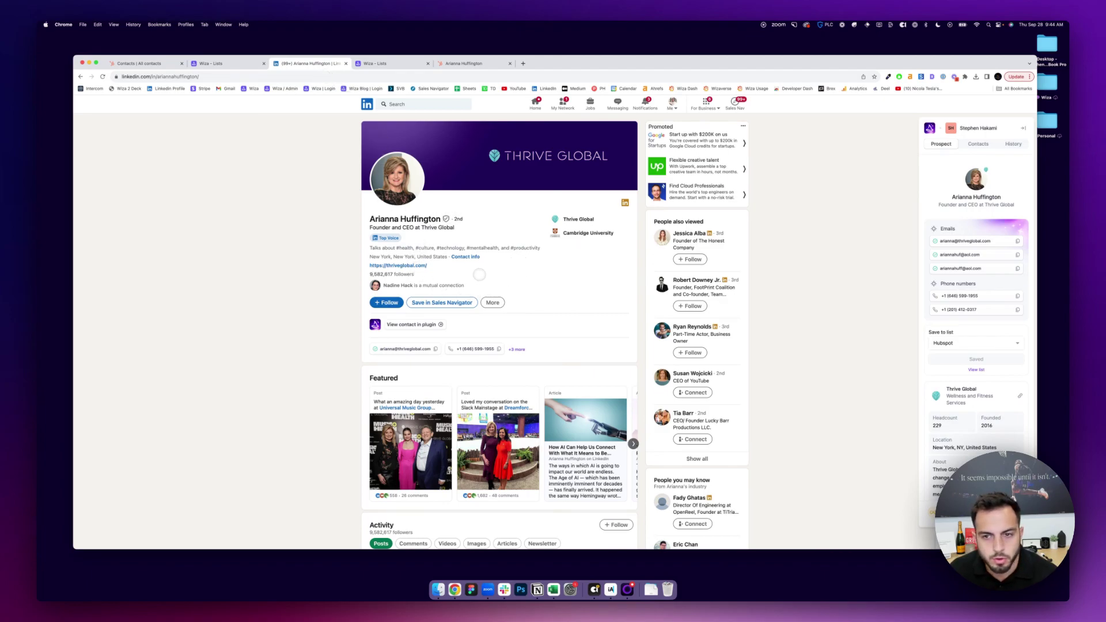
- Open a Sales Navigator lead search filtered to current job title 'VP of sales'
click(735, 105)
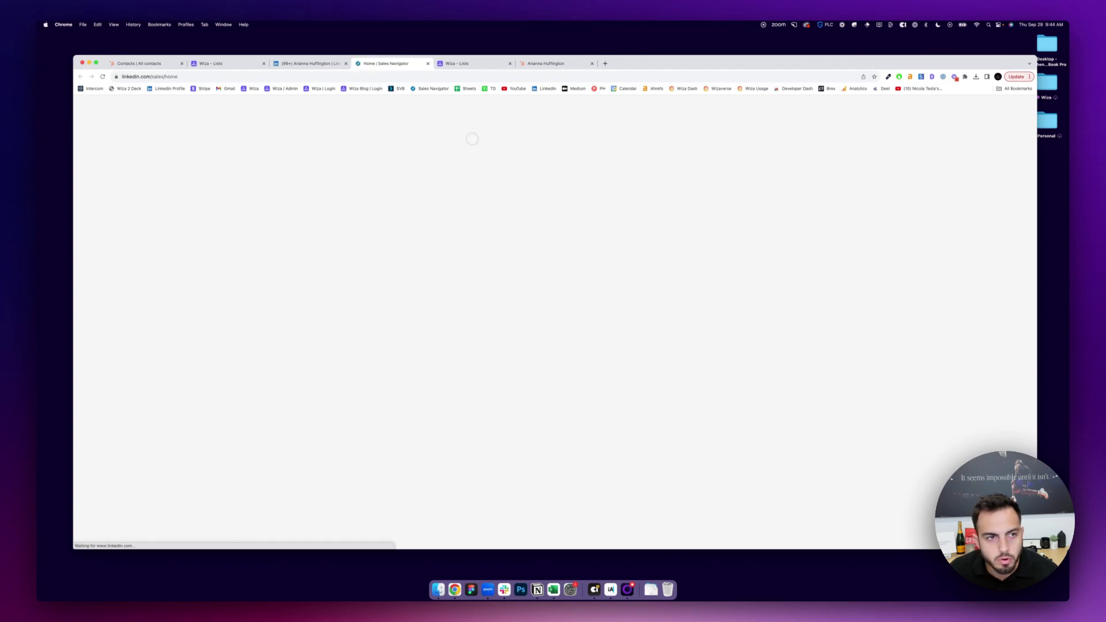
click(398, 125)
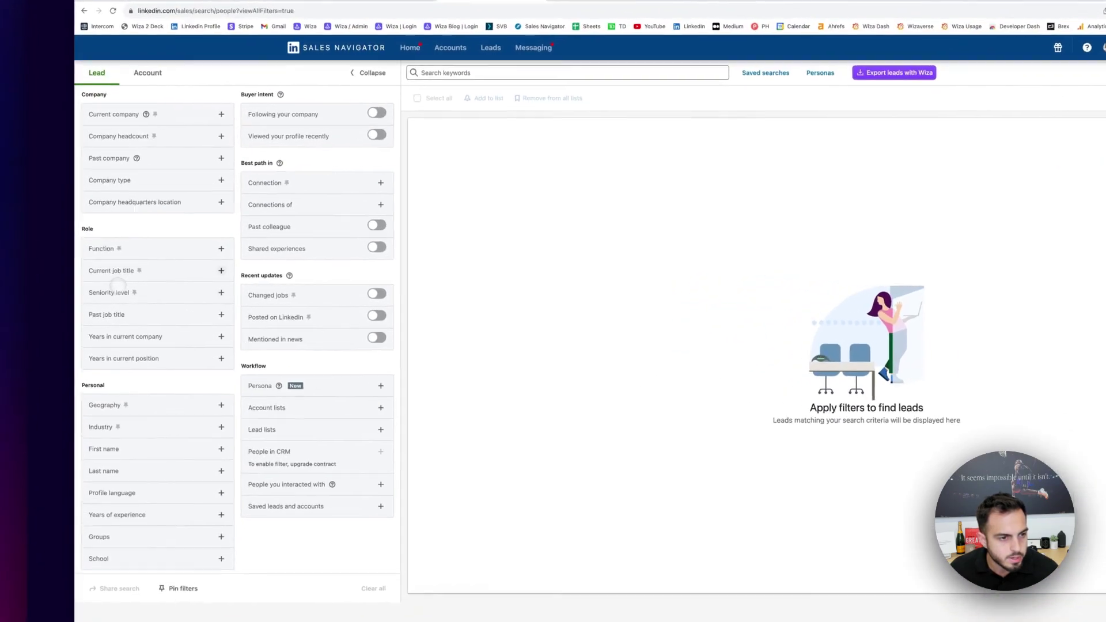
click(109, 276)
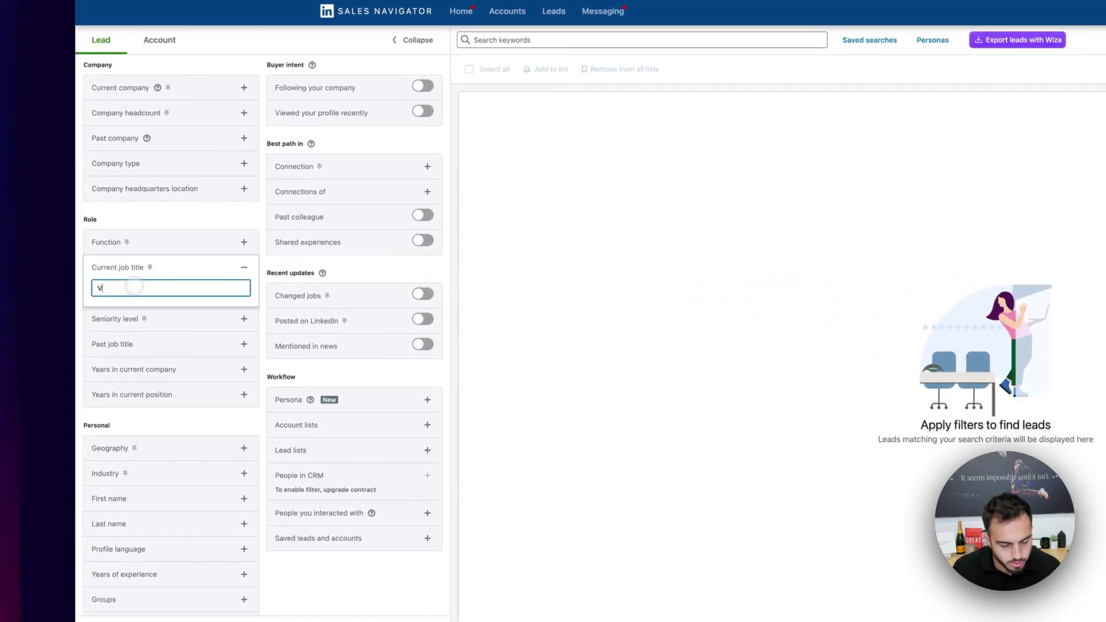
text(VP of sales)
key(Return)
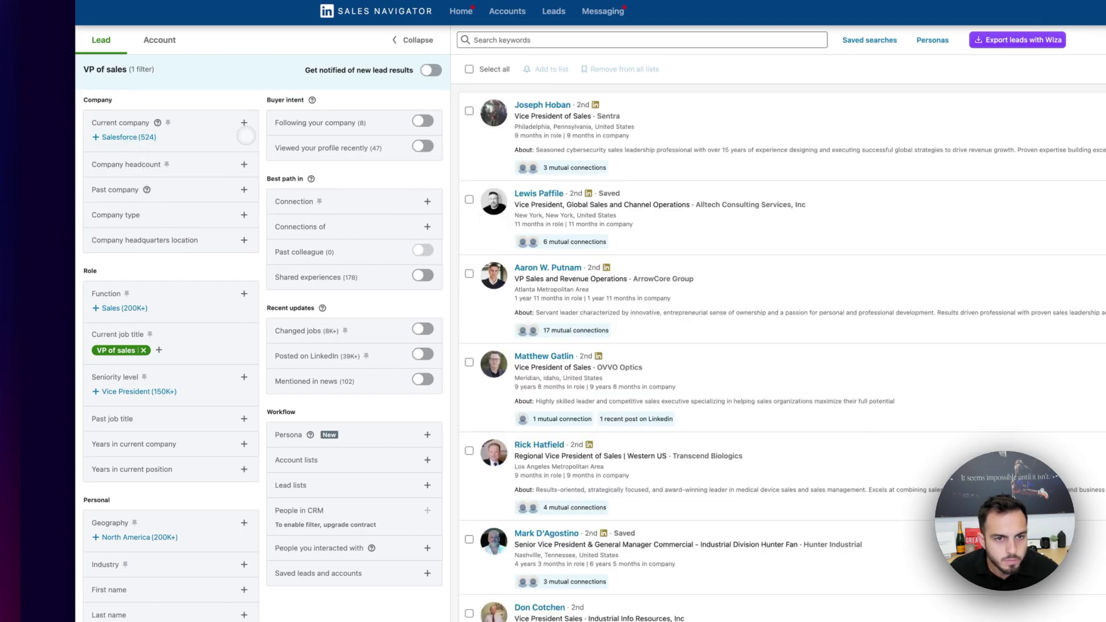
- Add Toronto, Ontario, Canada as the company headquarters location filter
scroll(144, 386, down, 5)
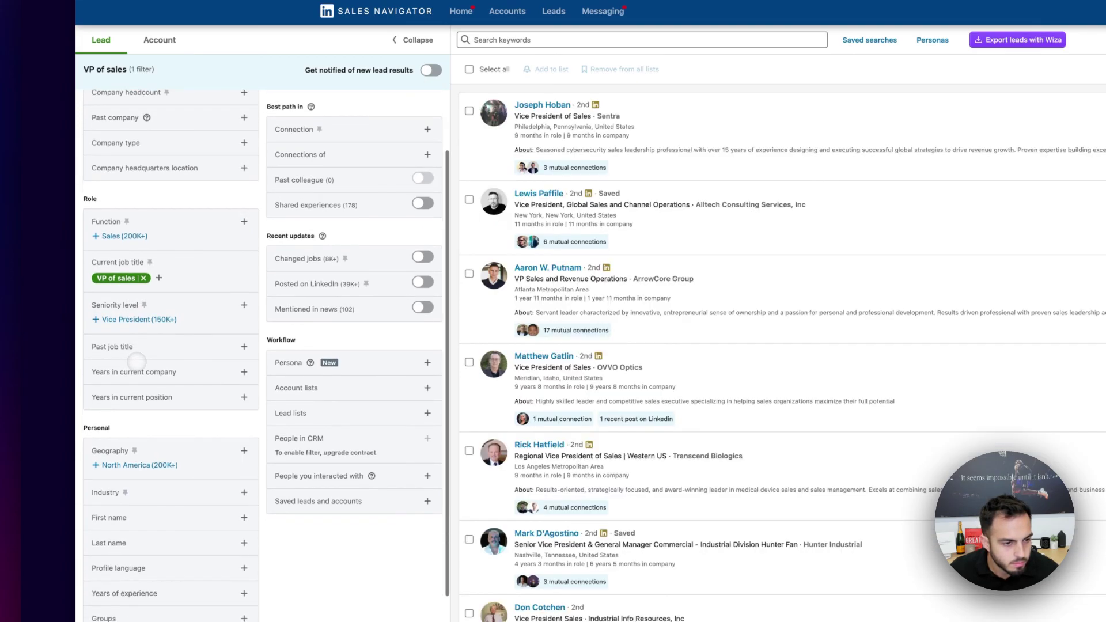
scroll(132, 259, up, 3)
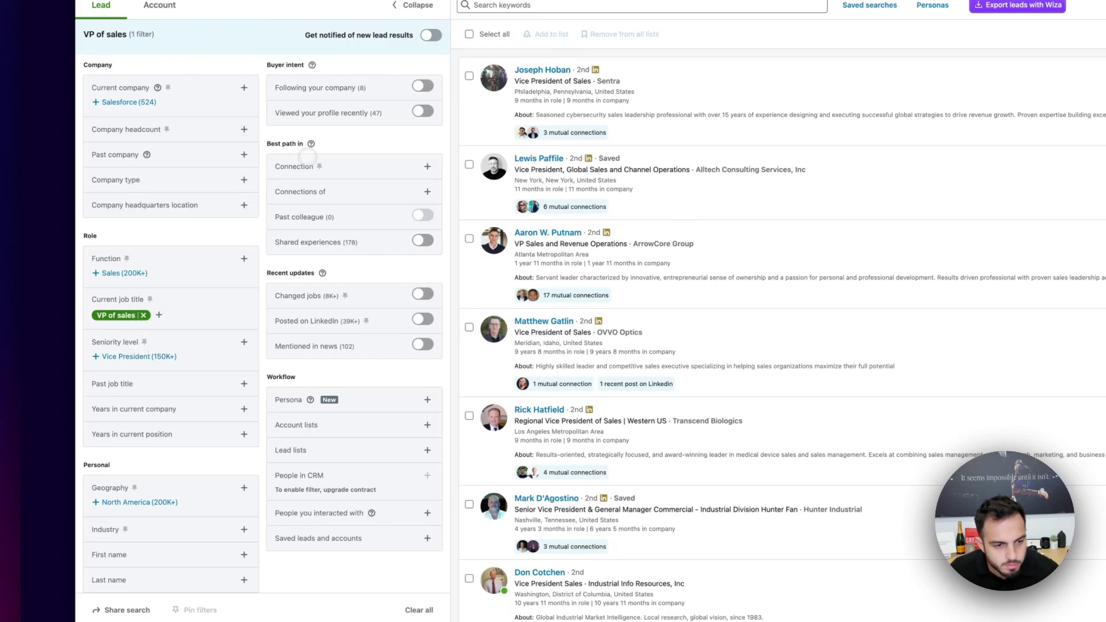
scroll(295, 236, down, 1)
scroll(173, 456, down, 2)
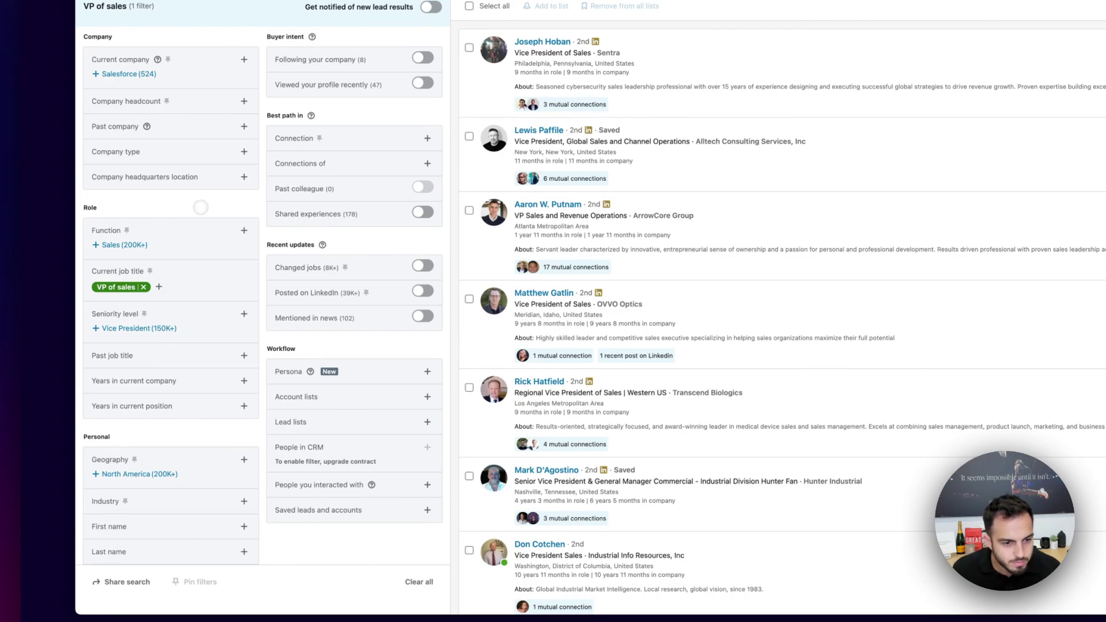
text(locati)
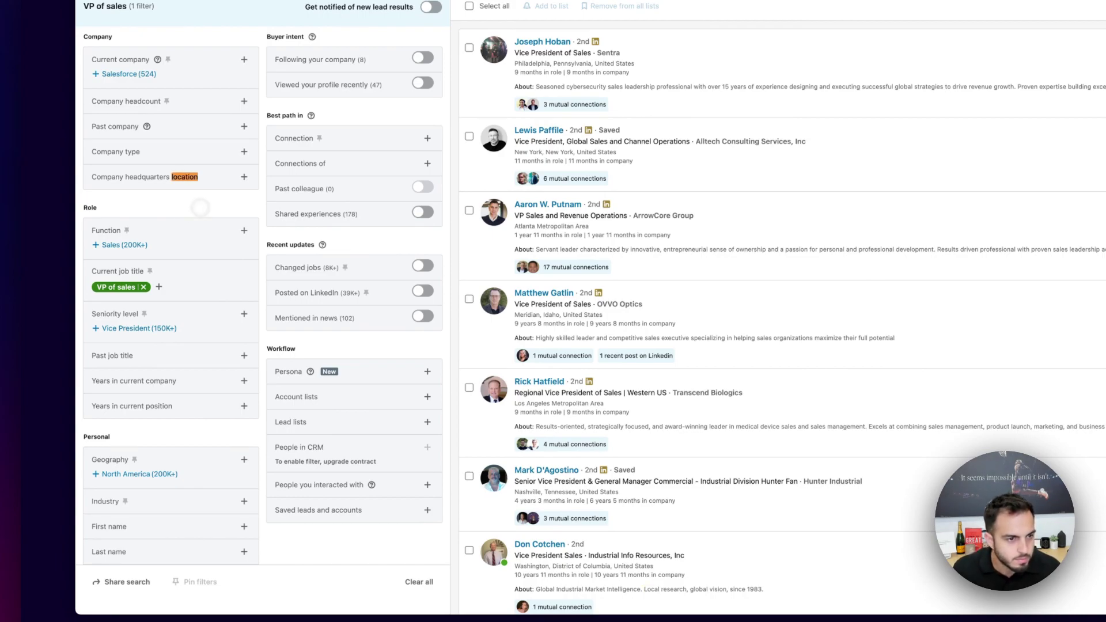
key(Return)
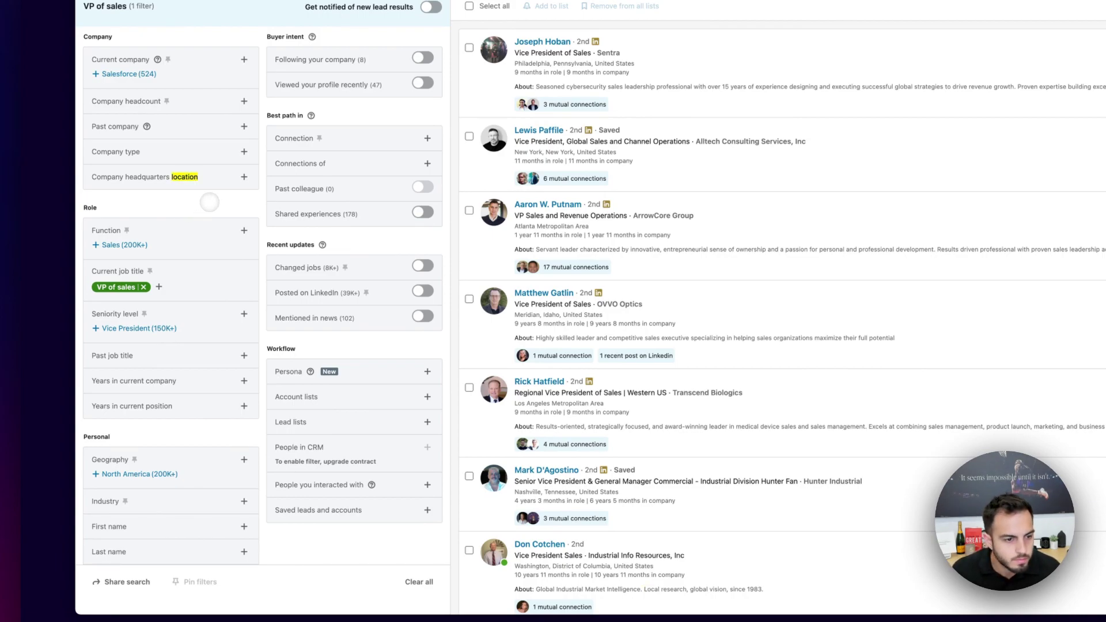
scroll(209, 202, down, 2)
scroll(190, 196, up, 2)
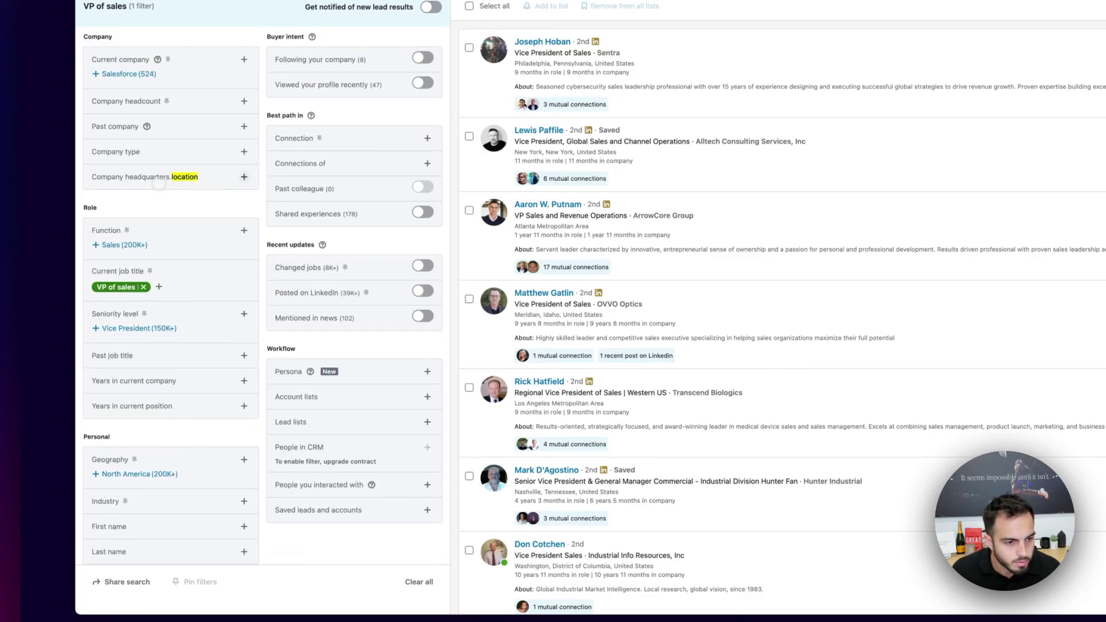
click(160, 182)
text(toronto)
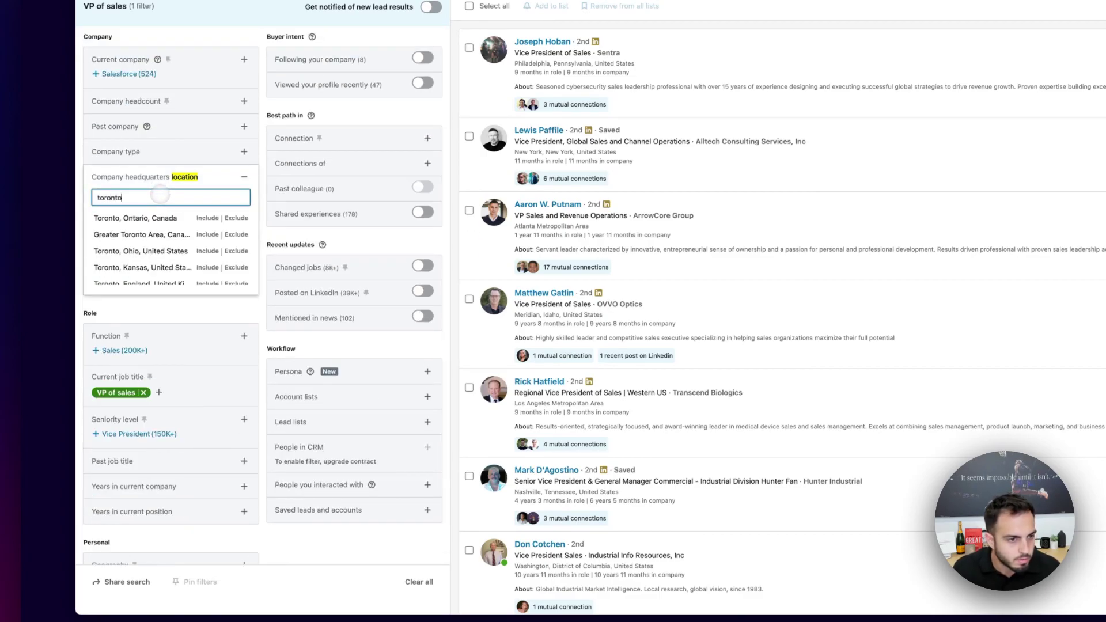
click(137, 218)
click(173, 326)
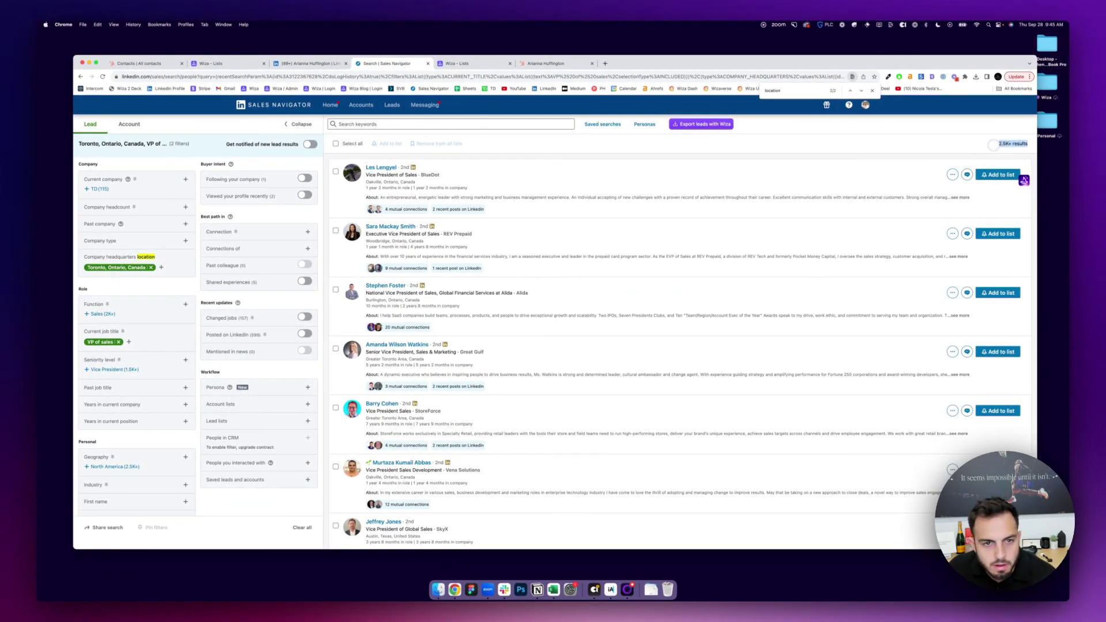
- Bring up Wiza's export scan-output choices for the 2.5K+ lead results
click(874, 144)
scroll(473, 310, down, 2)
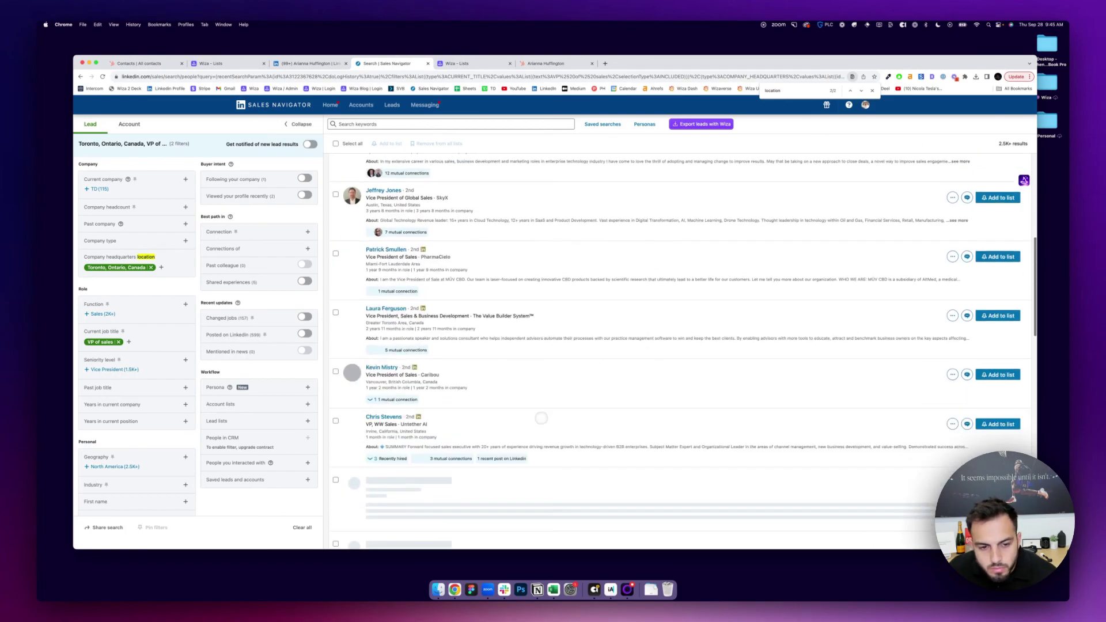
scroll(562, 333, up, 2)
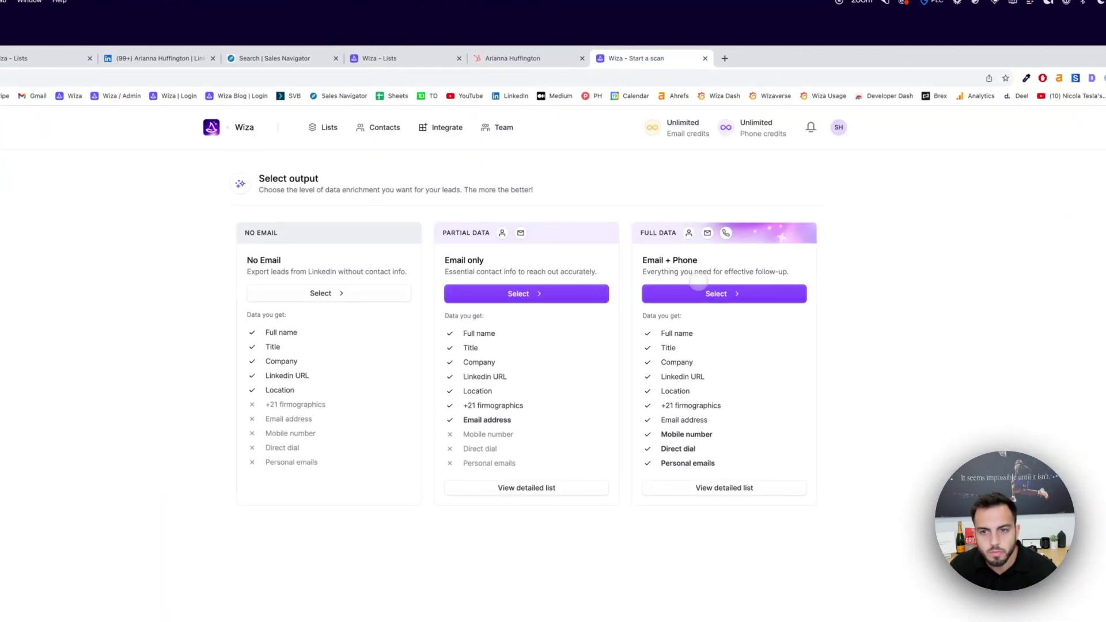
- Set up an email-only export named VP of Sales Toronto, keeping duplicates, work emails only
click(585, 293)
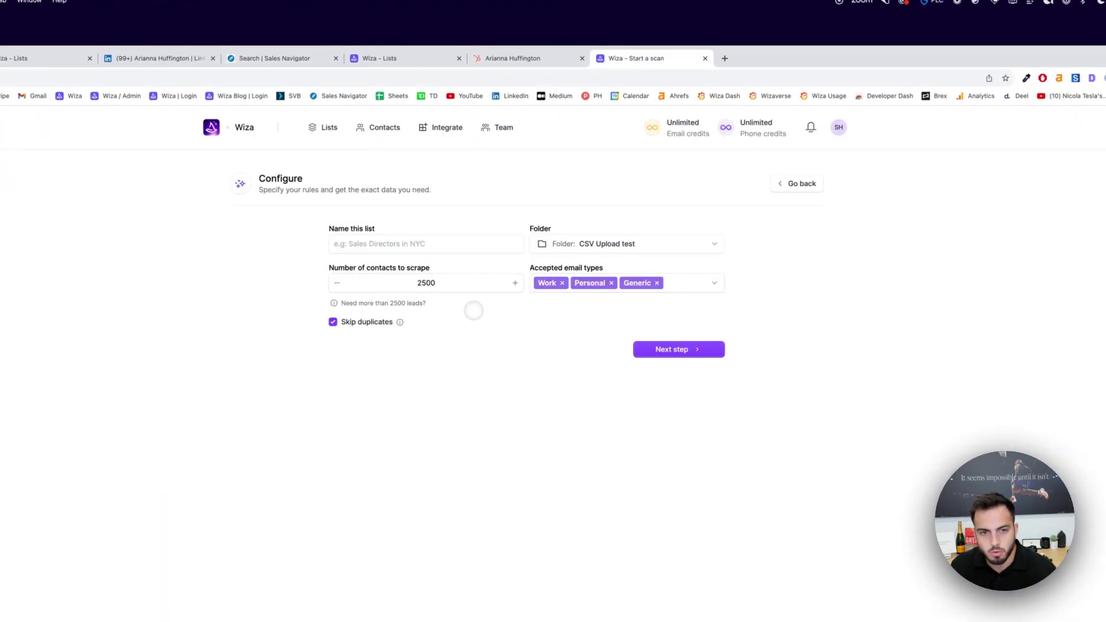
text(VP of Sales Toronto)
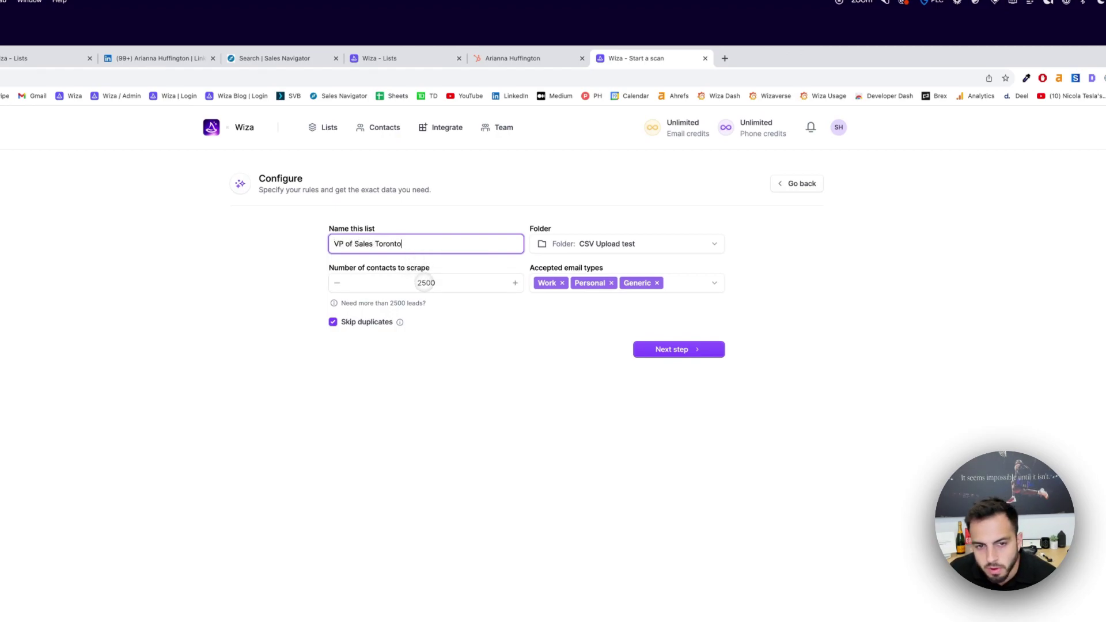
mouse_move(333, 322)
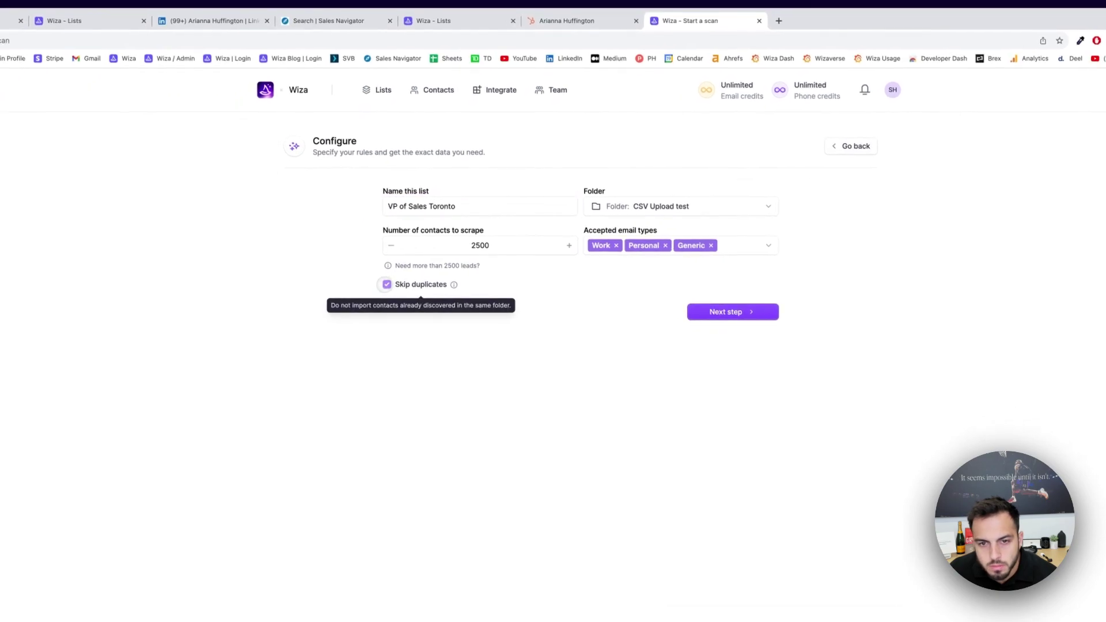
click(386, 284)
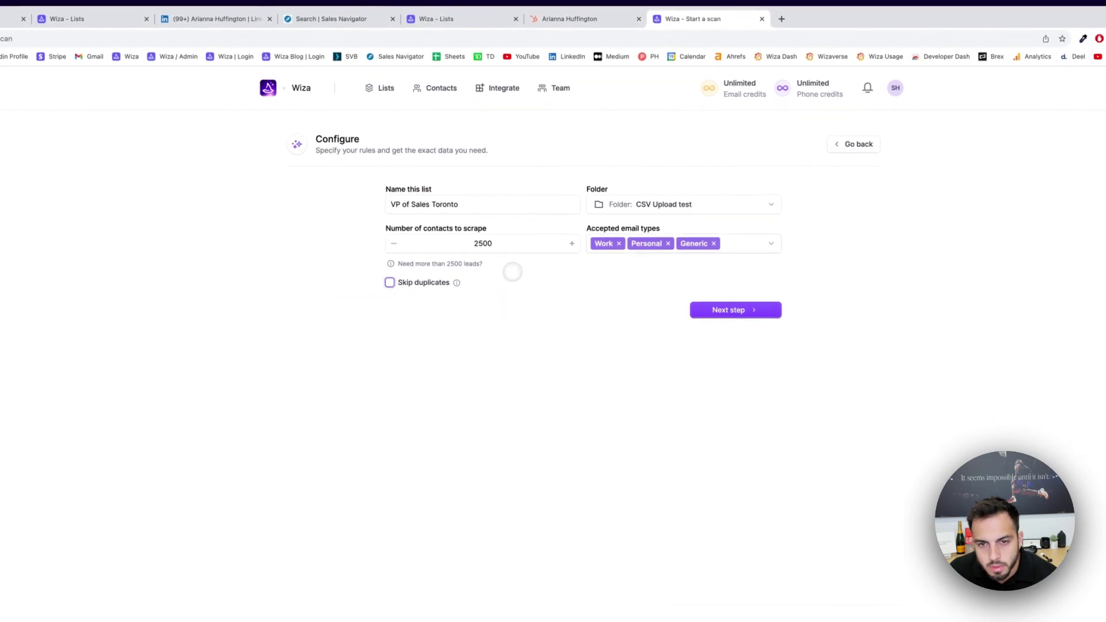
click(666, 245)
click(665, 244)
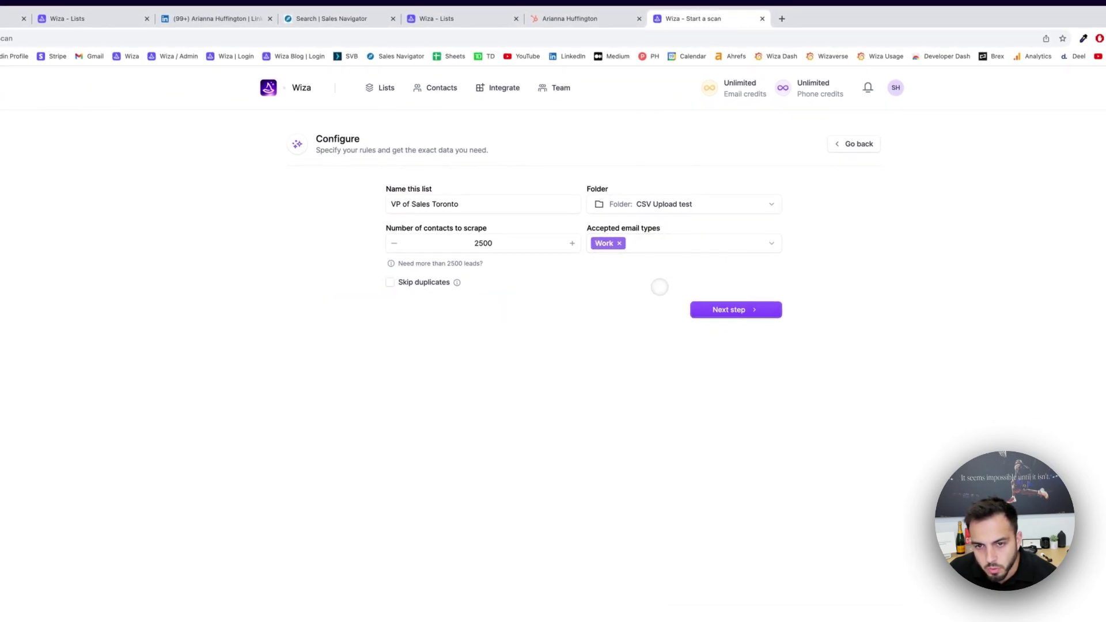
click(724, 310)
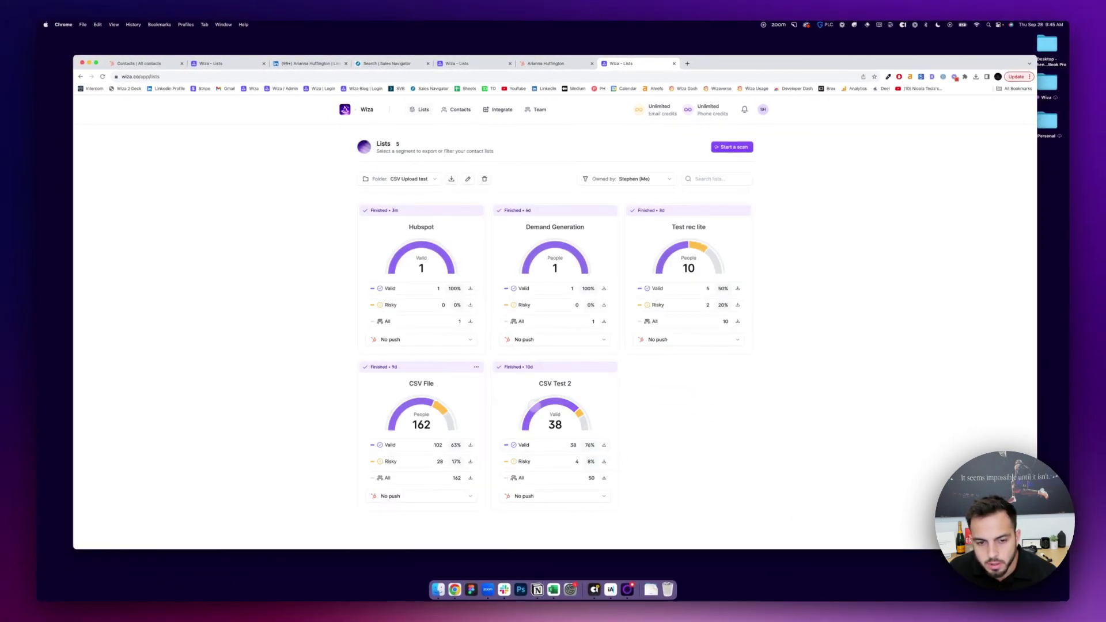
click(420, 497)
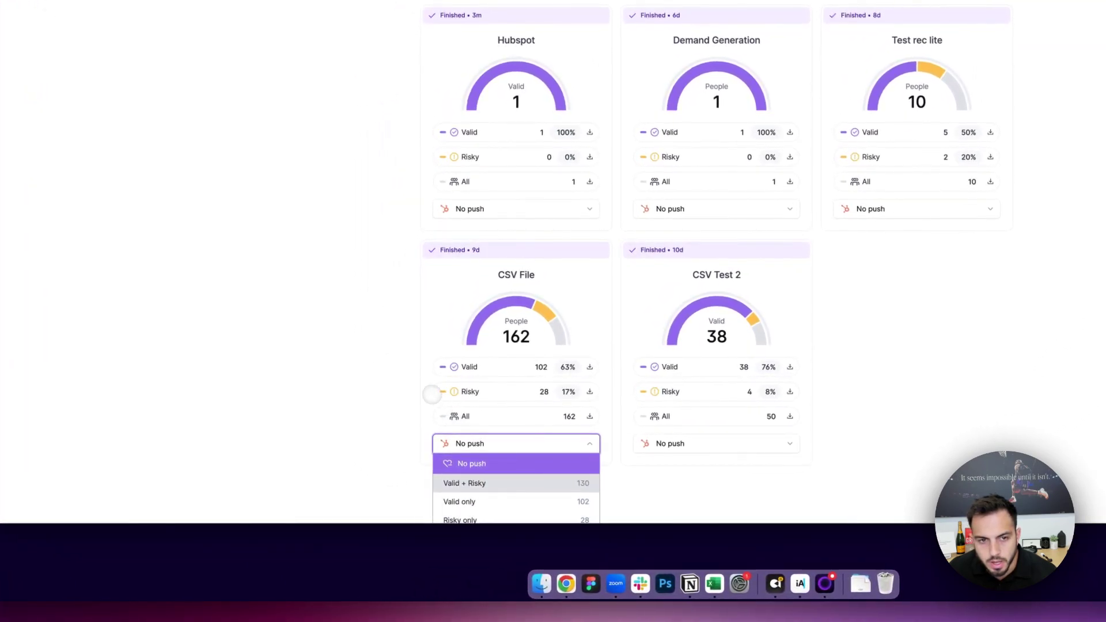
click(388, 345)
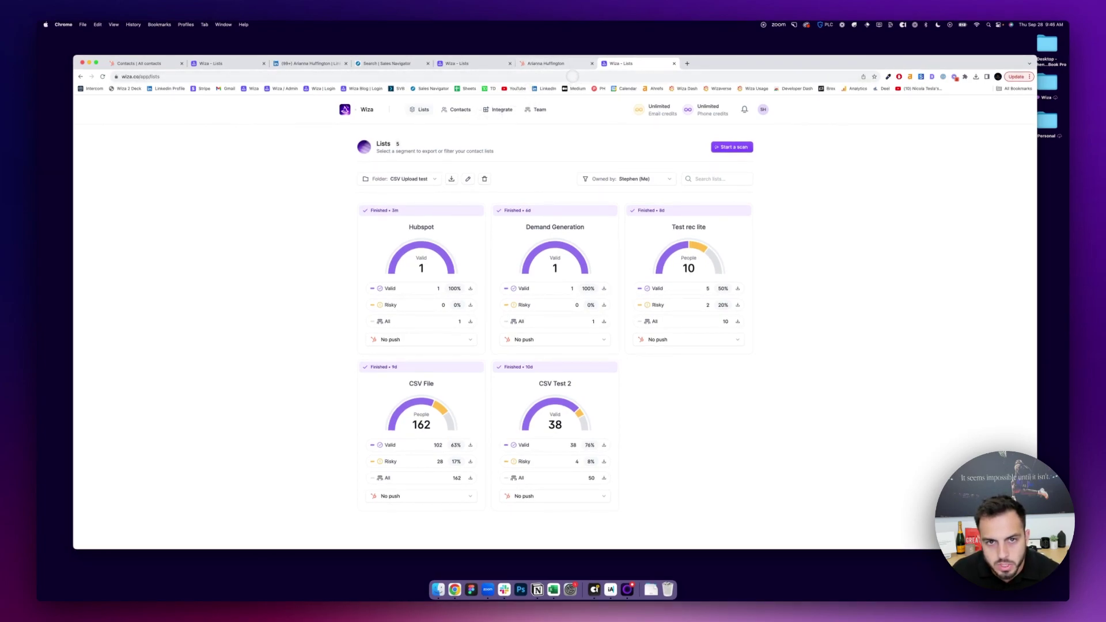
- Show the Integrate page listing Salesforce, Outreach, HubSpot (primary), Pipedrive, Zapier and Zoho CRM
click(499, 110)
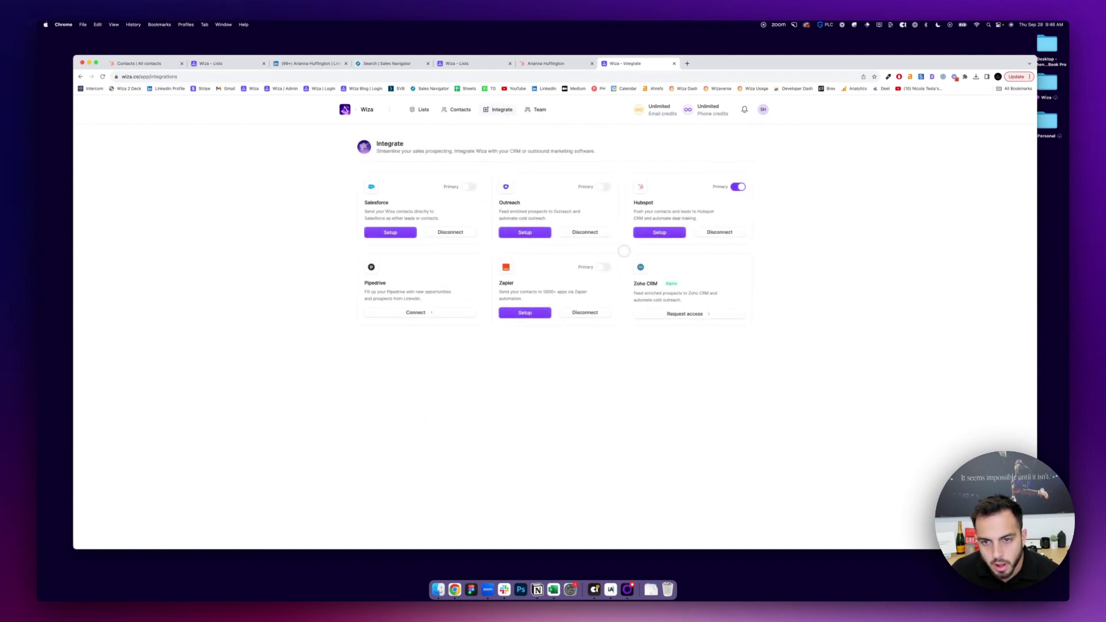